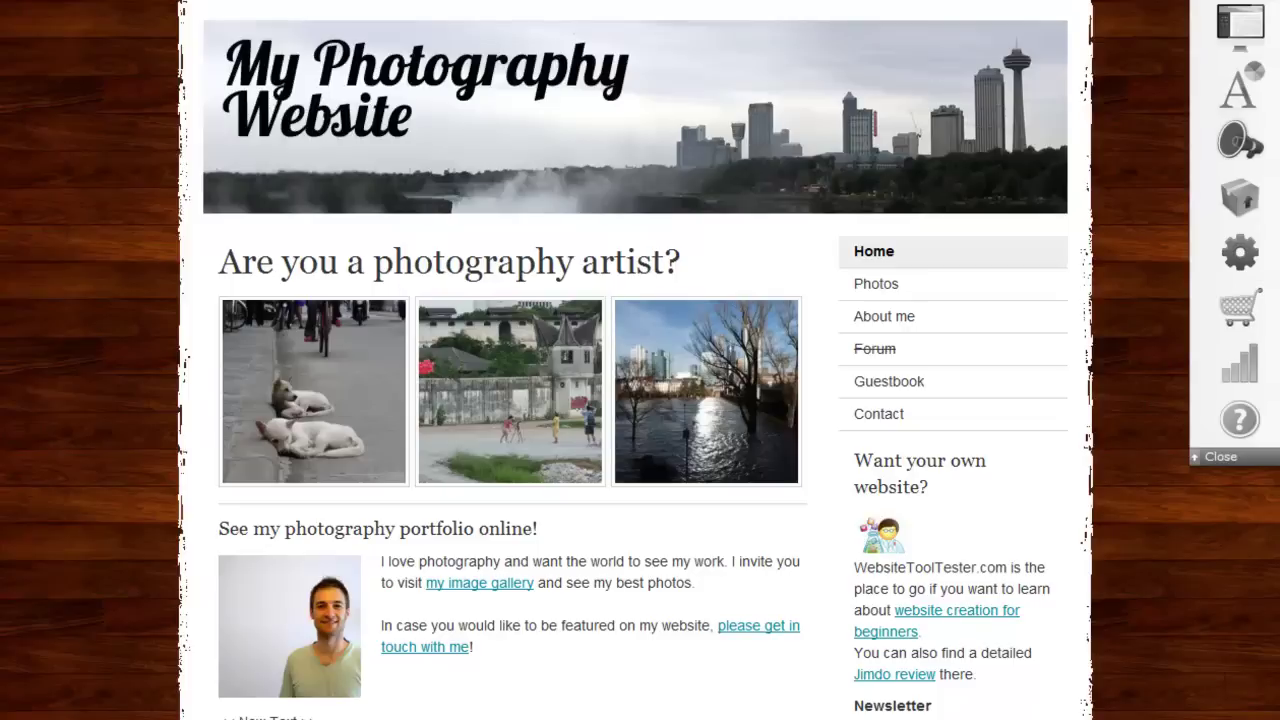
Open the online store's settings and check the default currency and store email address
left_click(1237, 258)
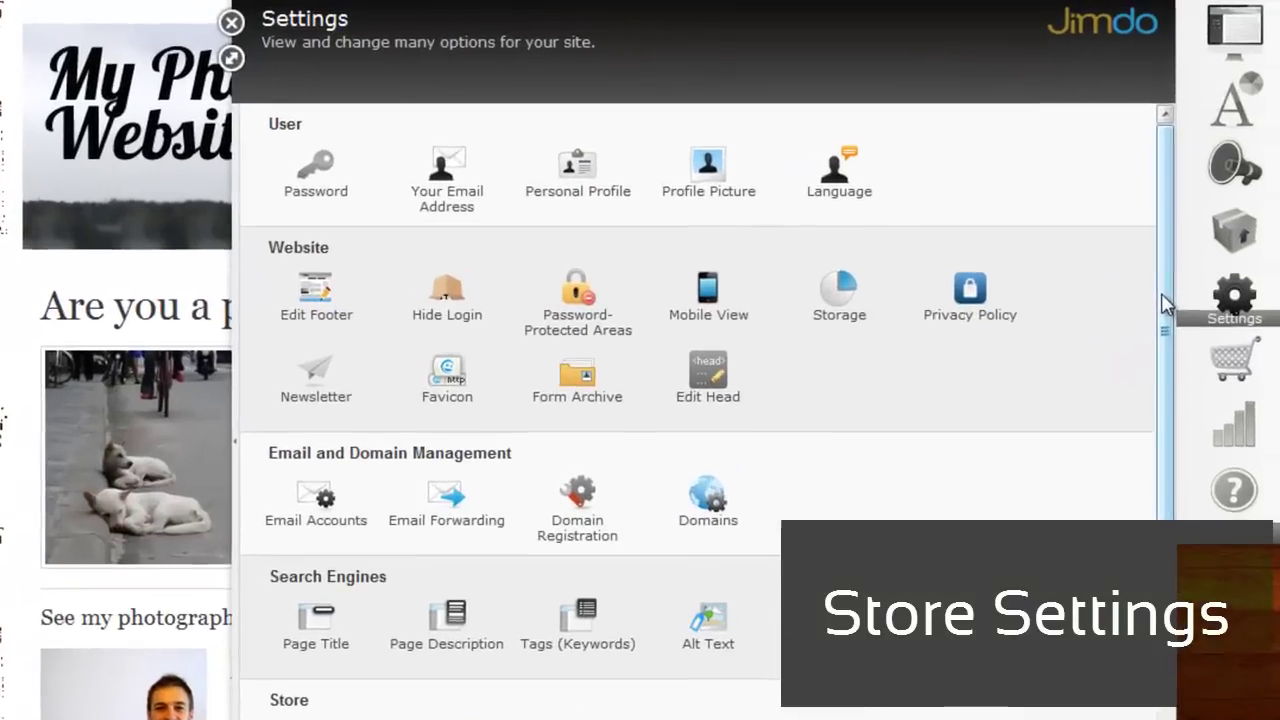
left_click_drag(1163, 306, 1165, 530)
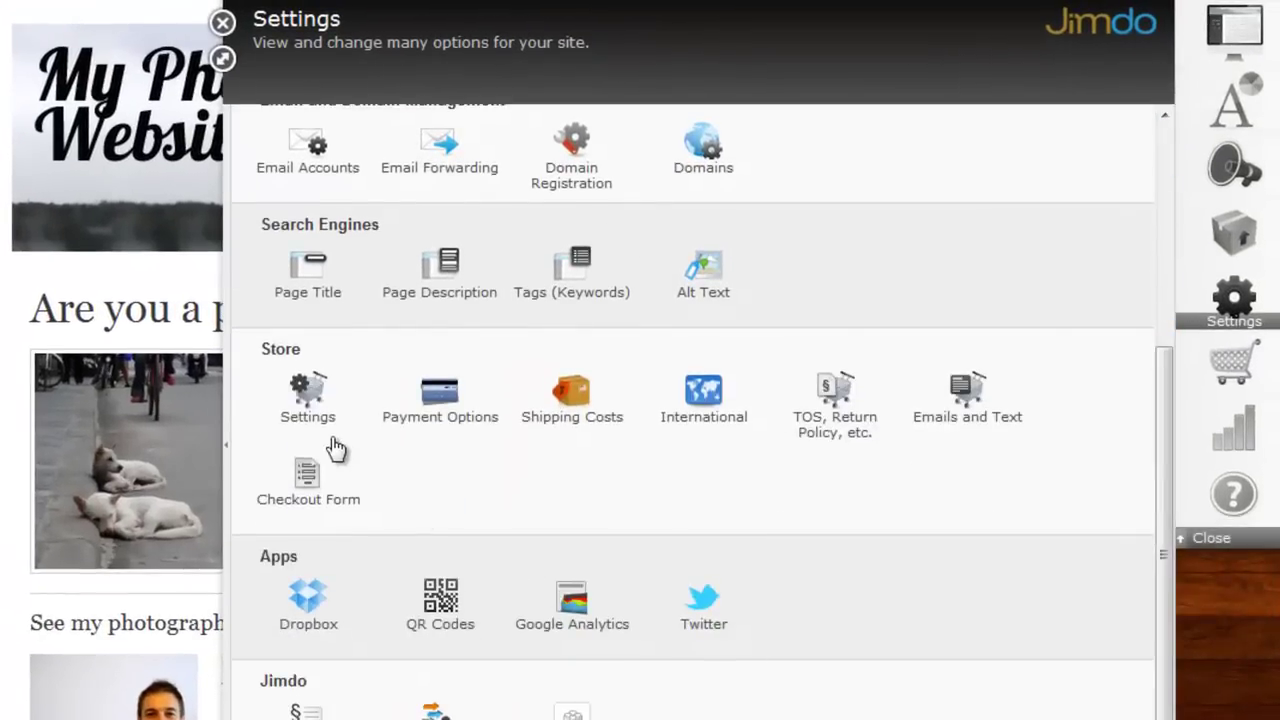
left_click(311, 390)
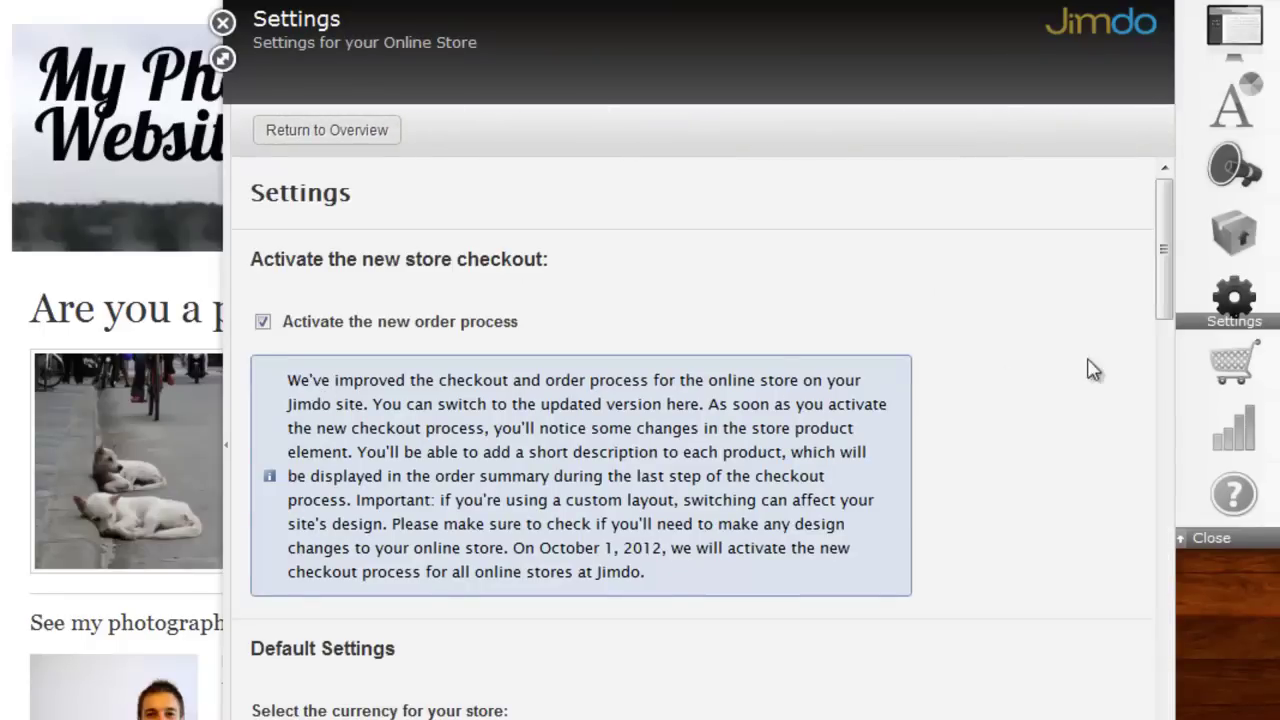
left_click_drag(1166, 290, 1171, 400)
left_click(572, 346)
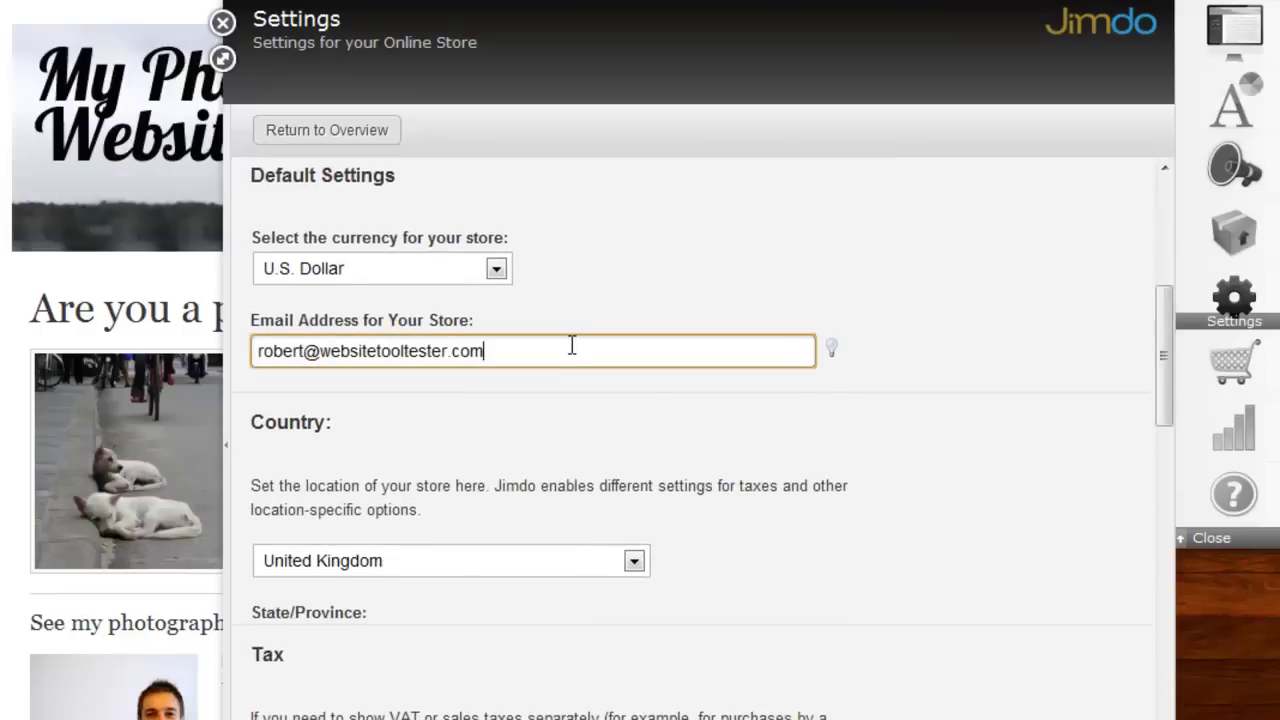
left_click(554, 430)
Set the store's location to United States with New York as the state
left_click_drag(1174, 370, 1166, 431)
left_click(476, 300)
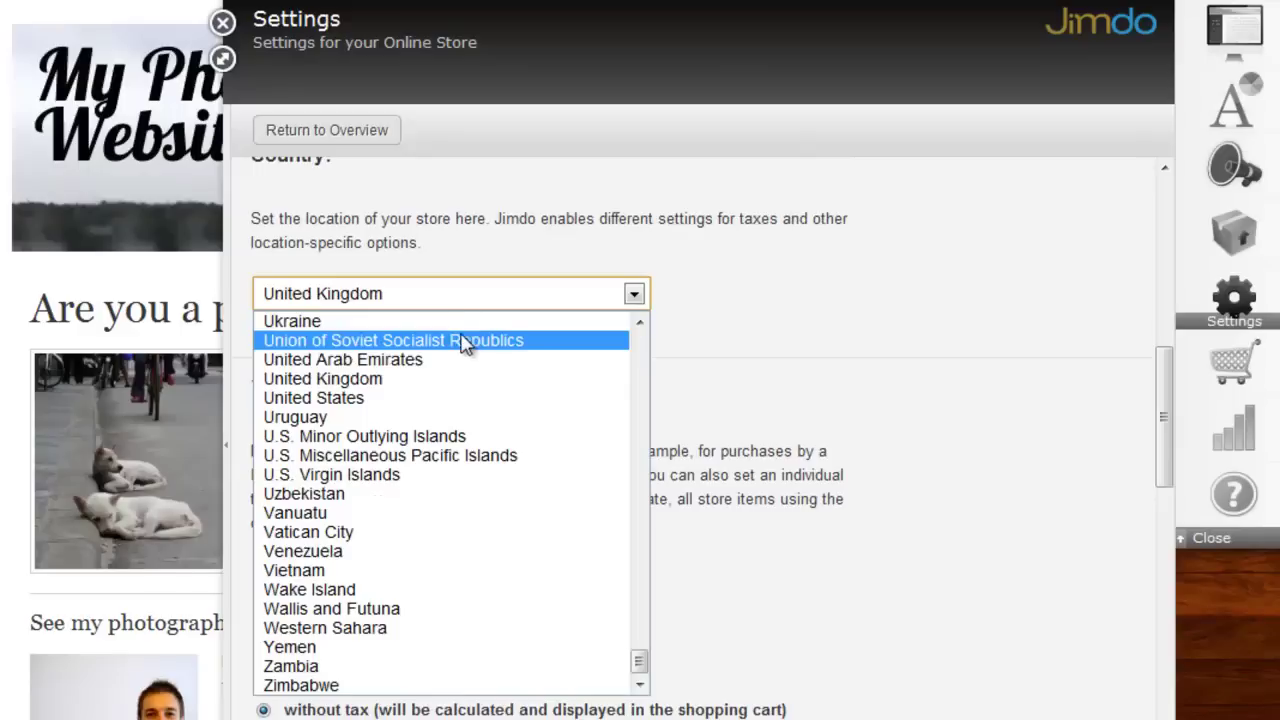
left_click(445, 400)
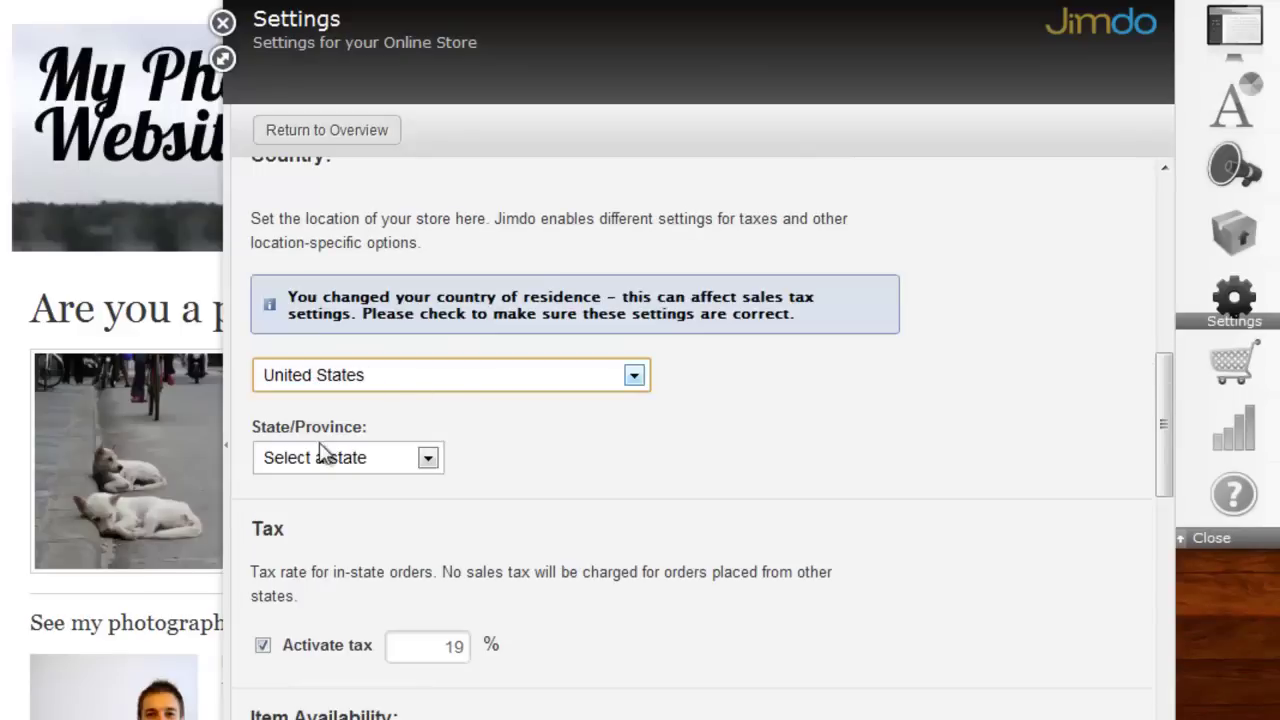
left_click(324, 455)
scroll(325, 600, "down", 7)
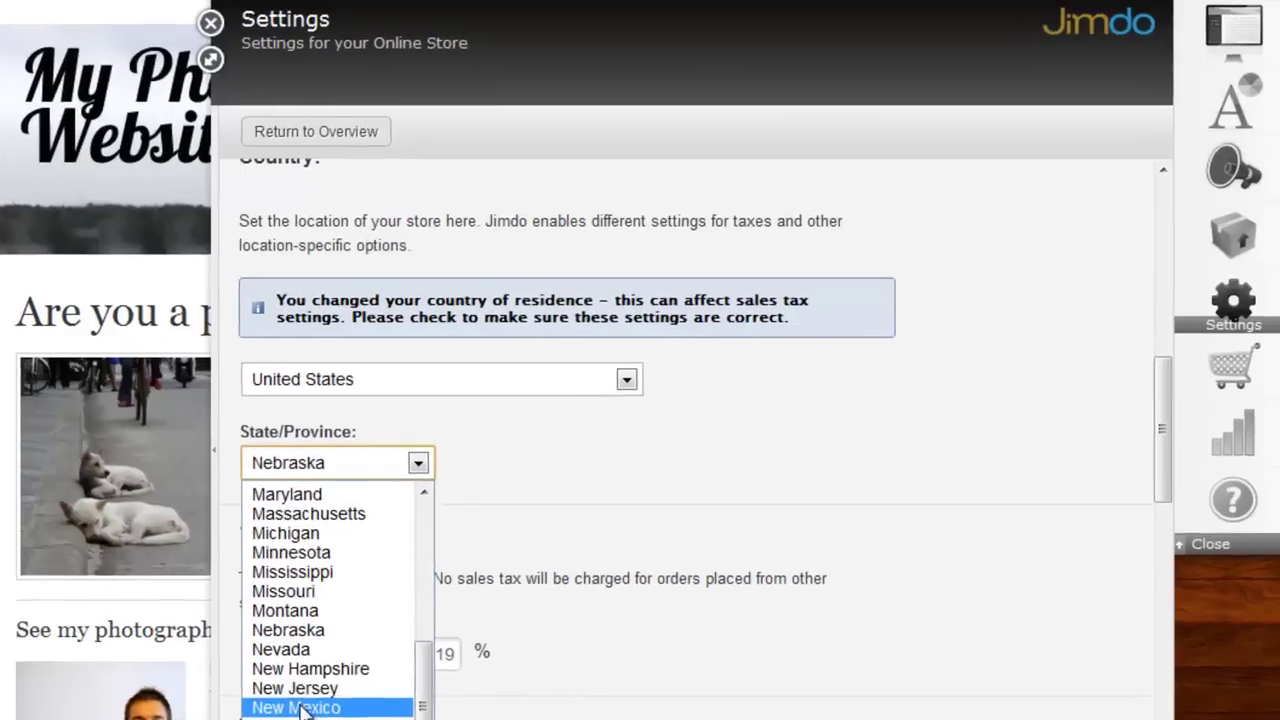
left_click(290, 712)
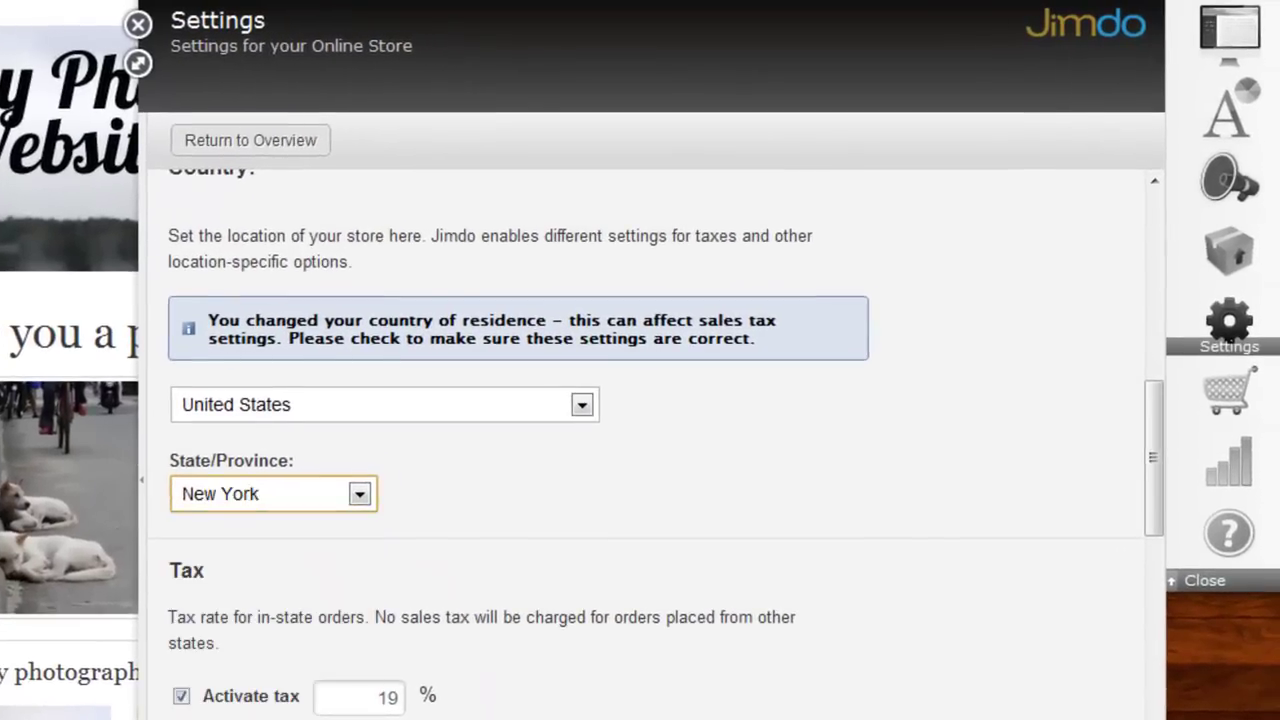
left_click(388, 596)
left_click_drag(1149, 435, 1153, 484)
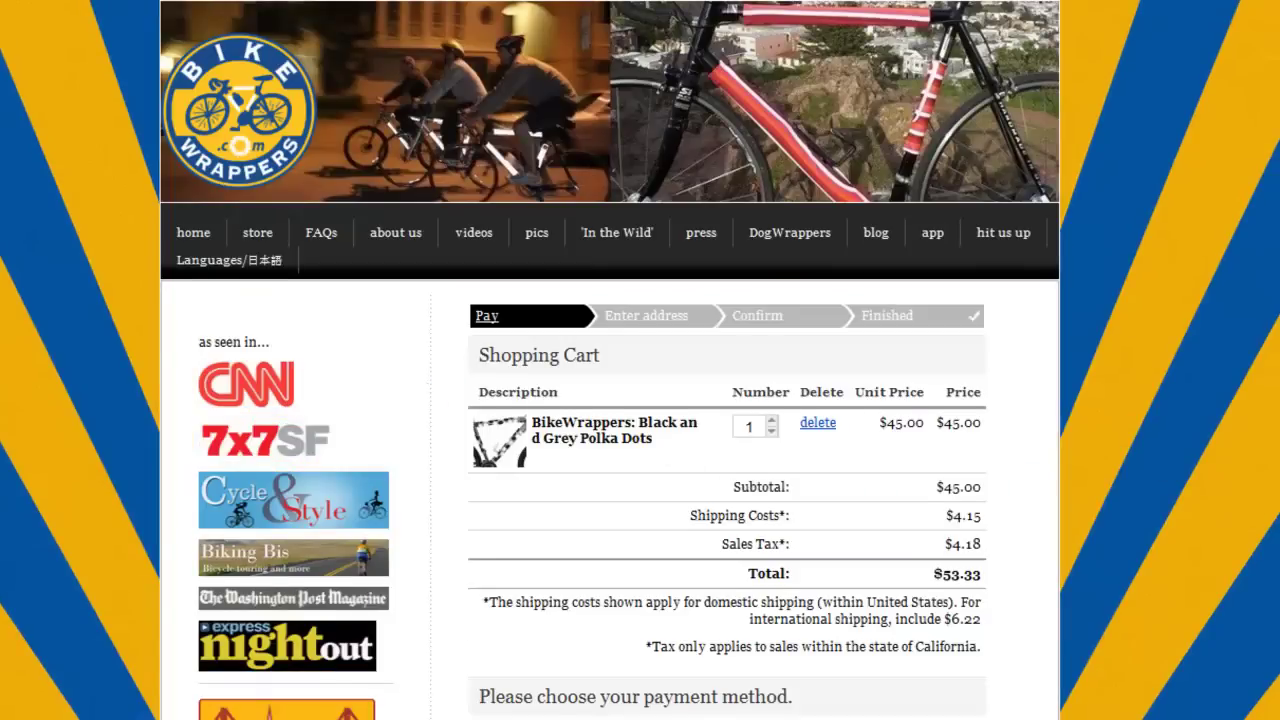
In the BikeWrappers shopping cart, set the delivery country to United States and the state to New York
scroll(433, 654, "down", 3)
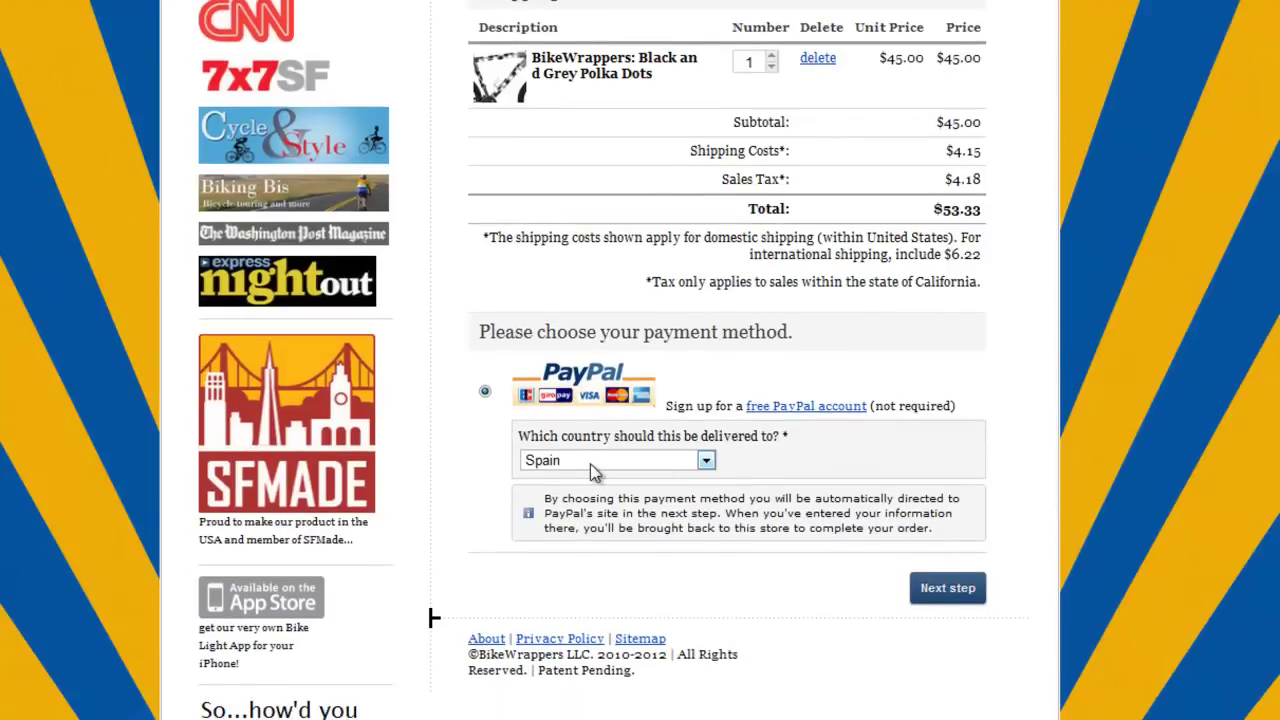
left_click(590, 463)
left_click(575, 650)
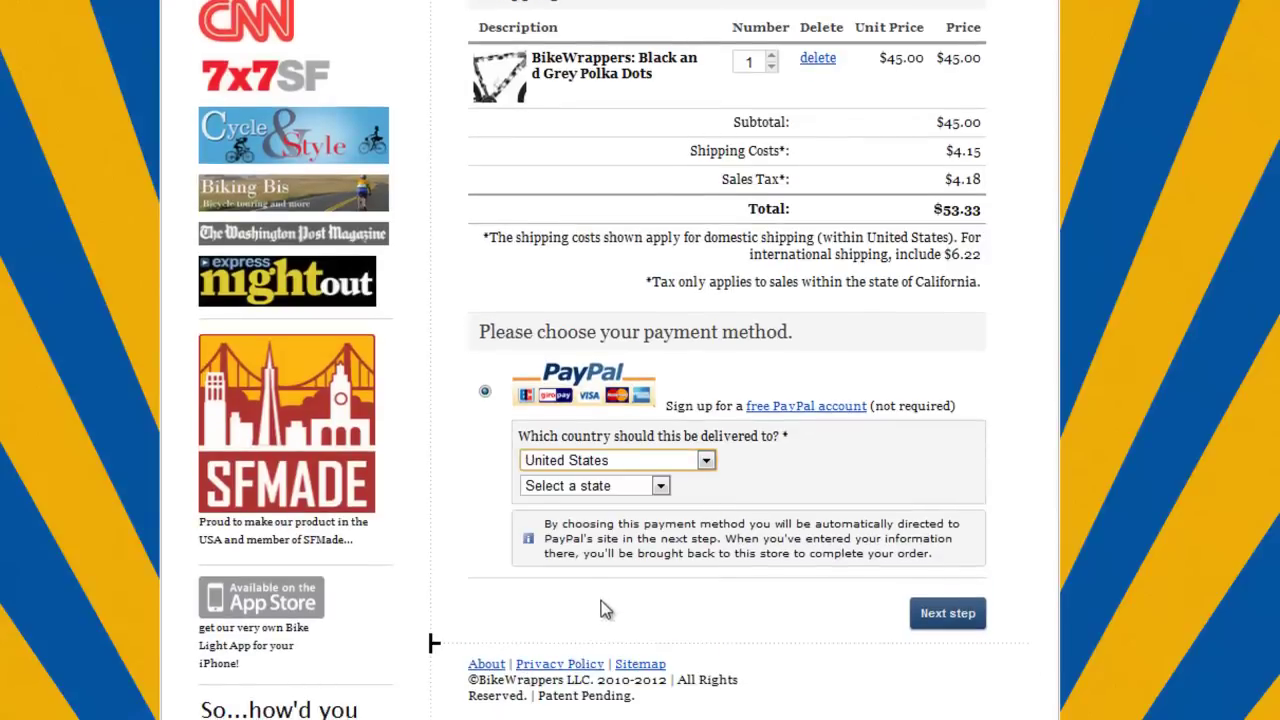
left_click(575, 485)
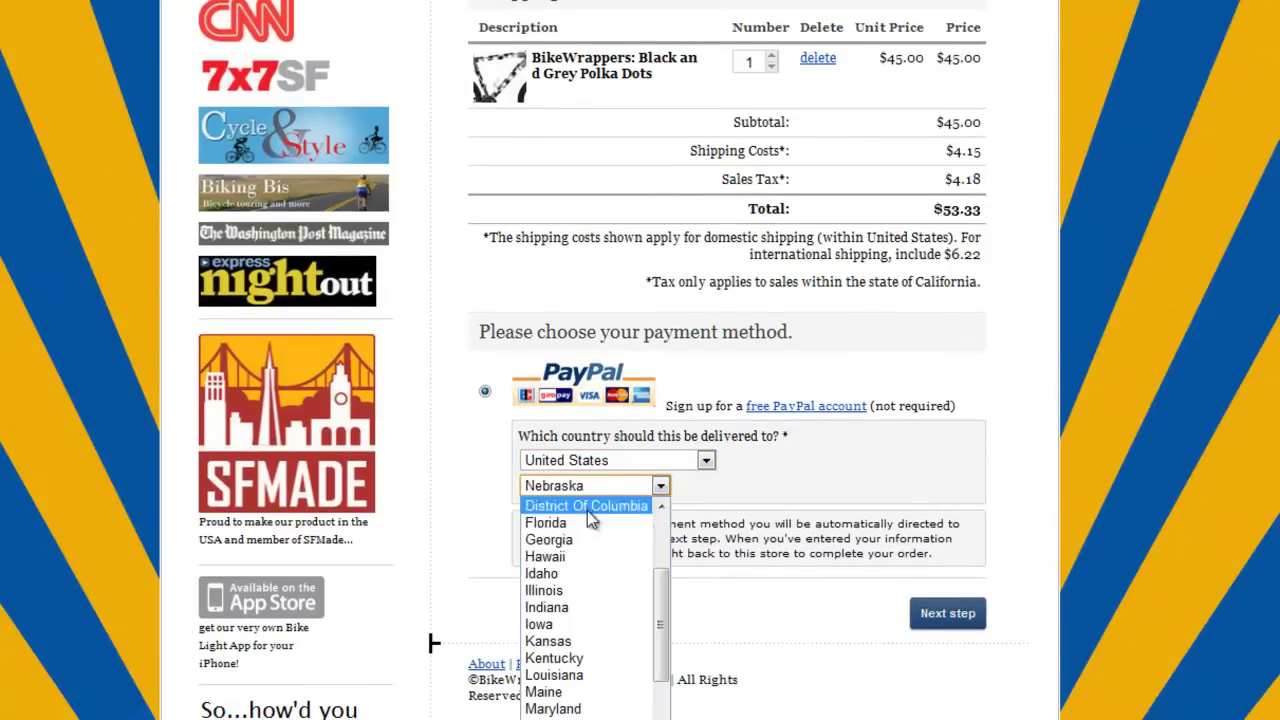
scroll(587, 564, "down", 5)
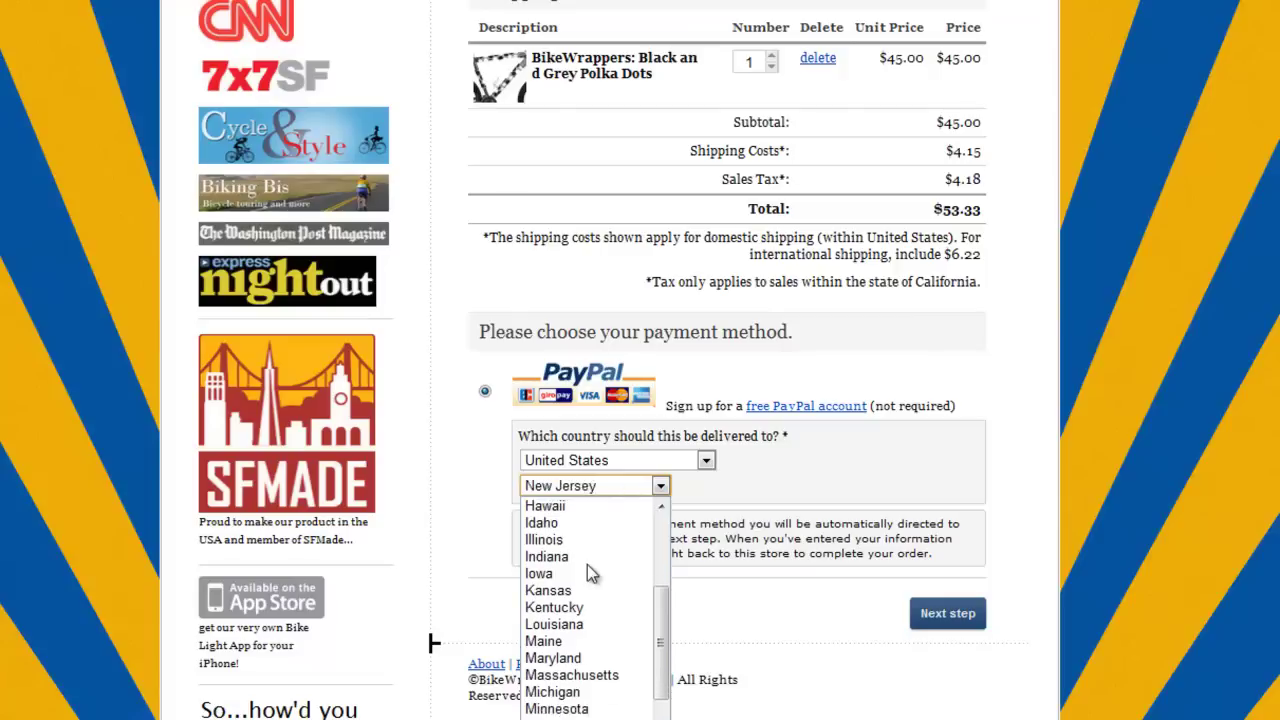
scroll(587, 564, "down", 1)
left_click(700, 566)
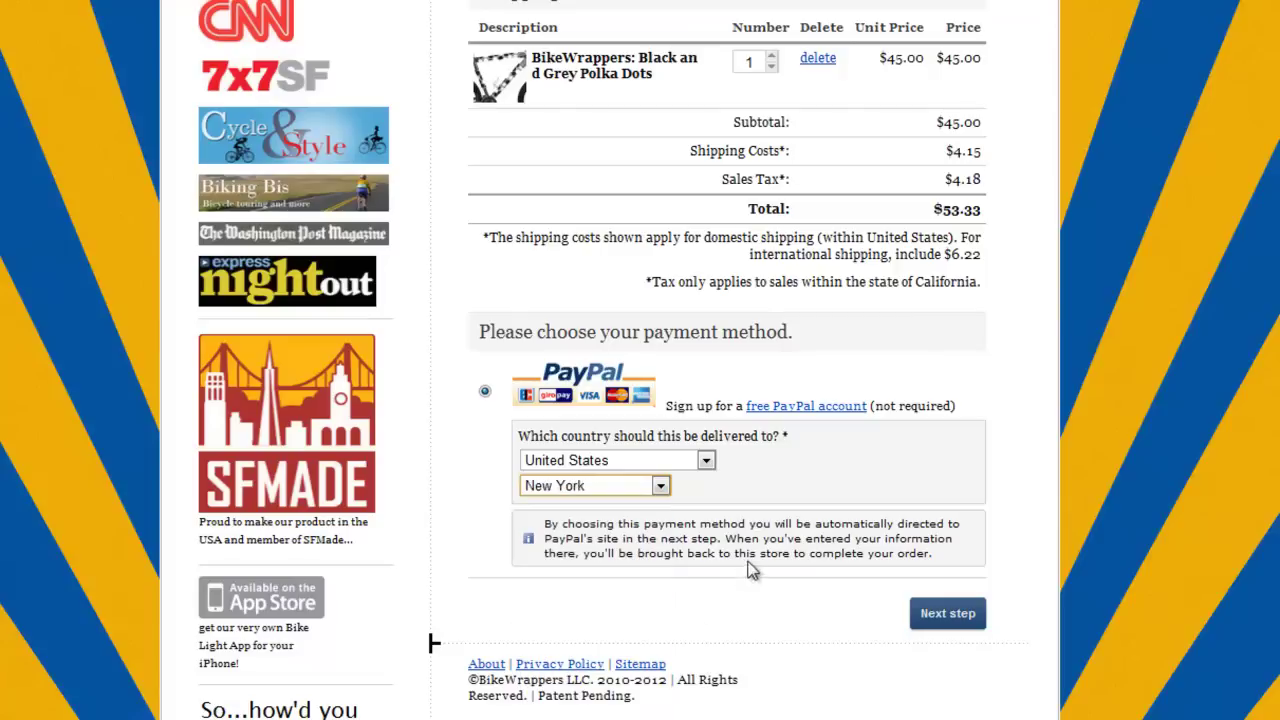
Proceed to the PayPal payment page and show the option to pay without a PayPal account
left_click(945, 616)
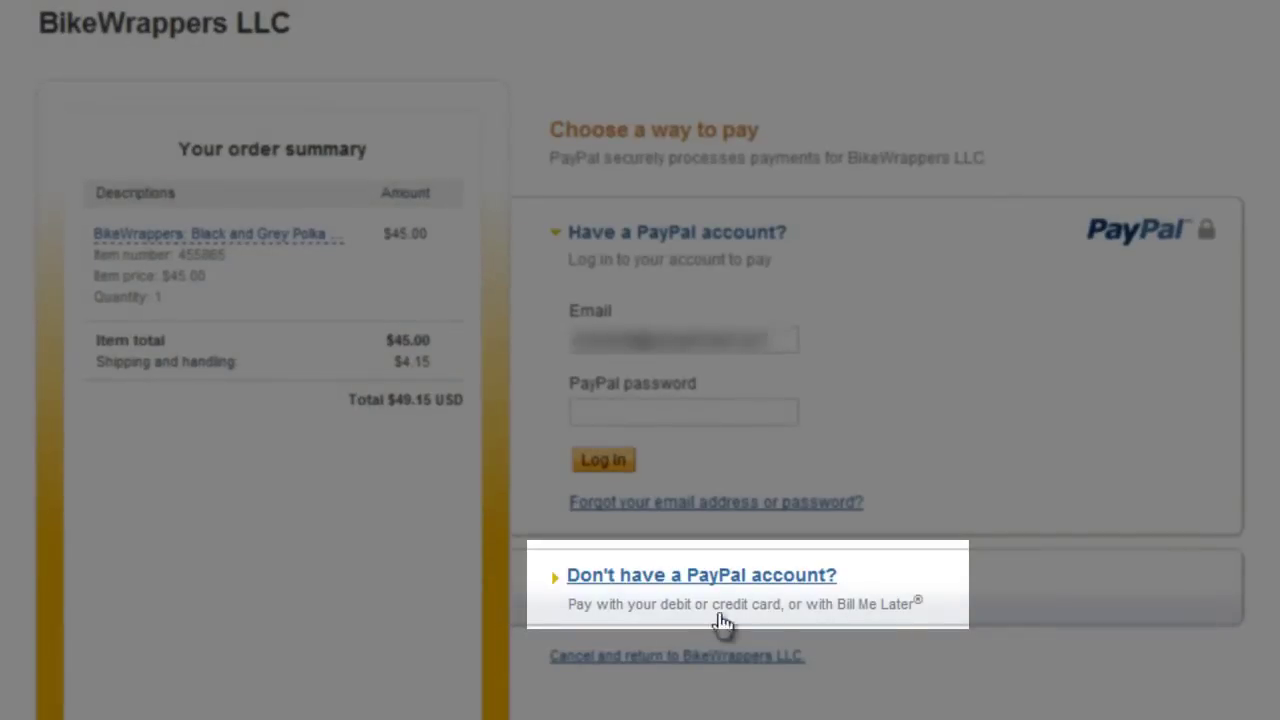
left_click(697, 577)
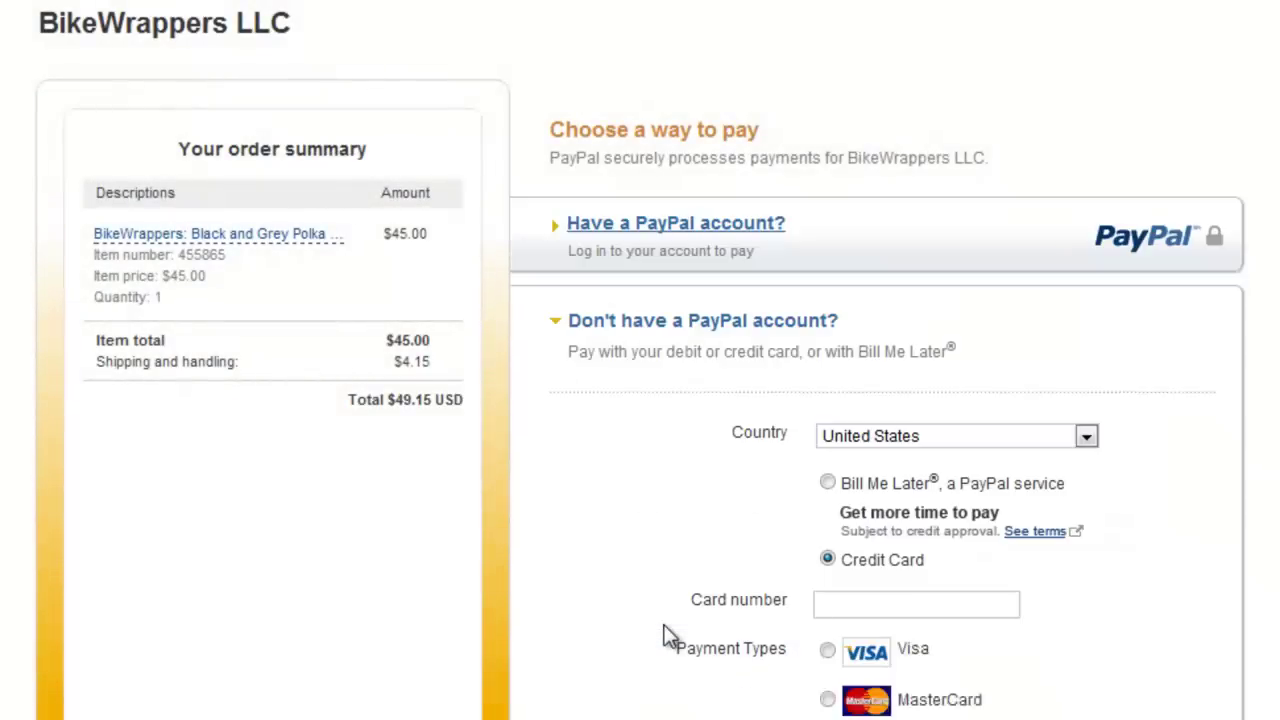
scroll(640, 360, "down", 3)
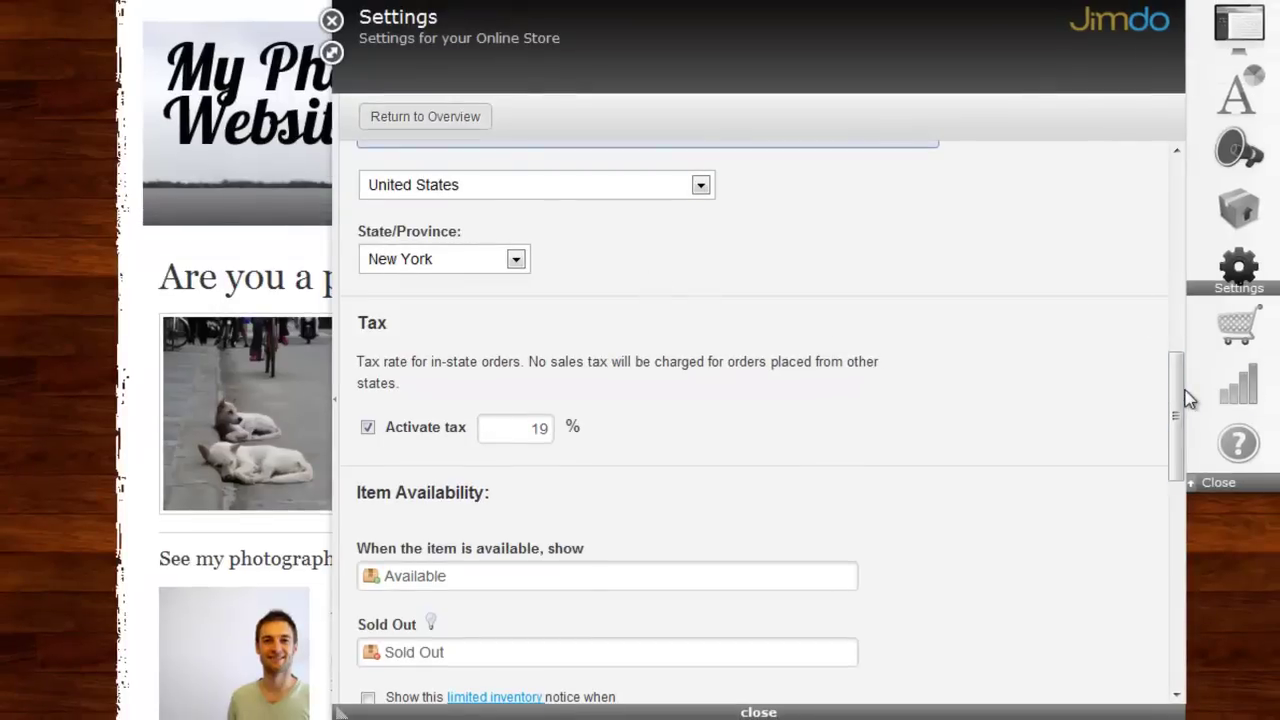
In the Jimdo store settings, enable the limited inventory notice for 5 or fewer items, item numbers and shipment emails, and save
left_click_drag(1162, 392, 1165, 462)
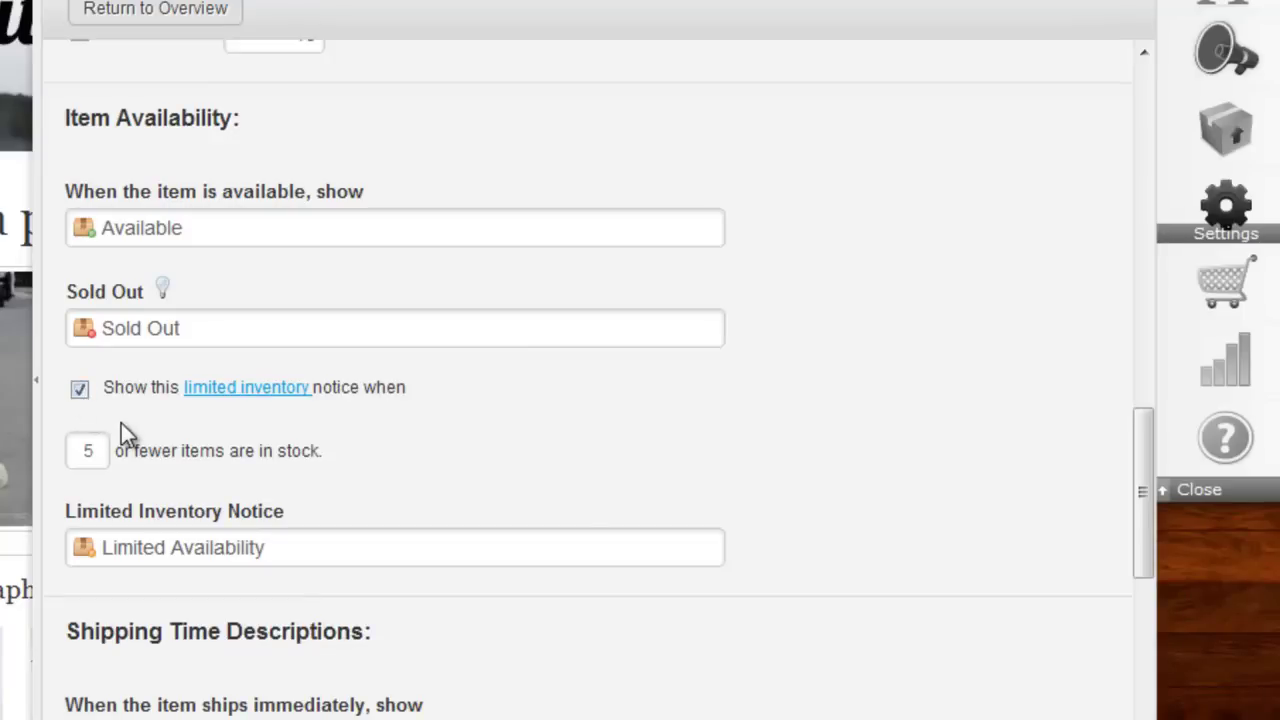
left_click_drag(1146, 447, 1172, 633)
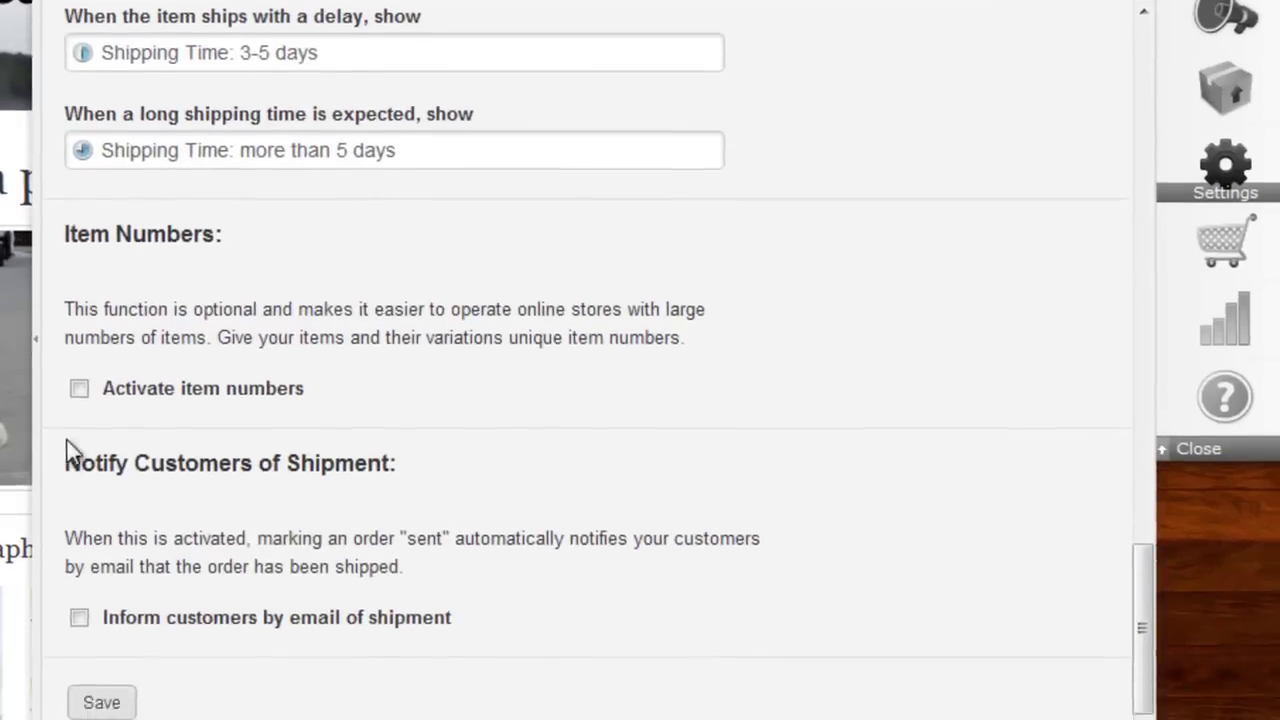
left_click(79, 429)
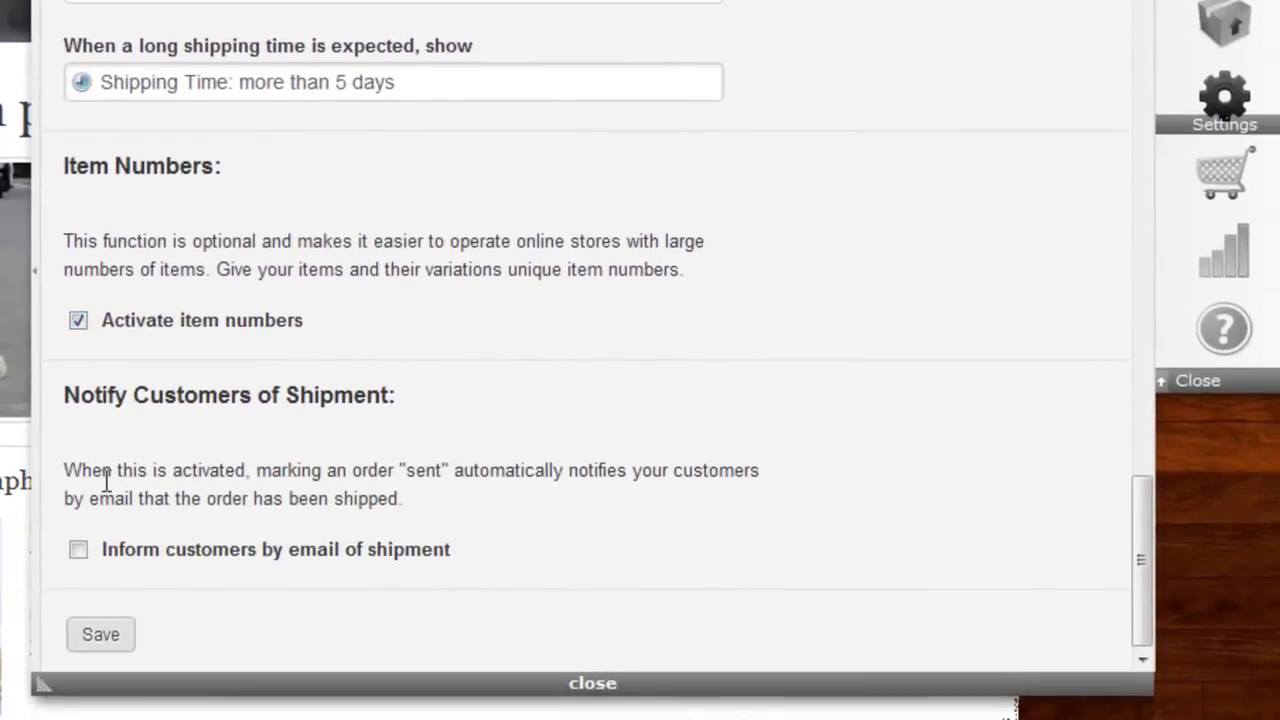
left_click(74, 557)
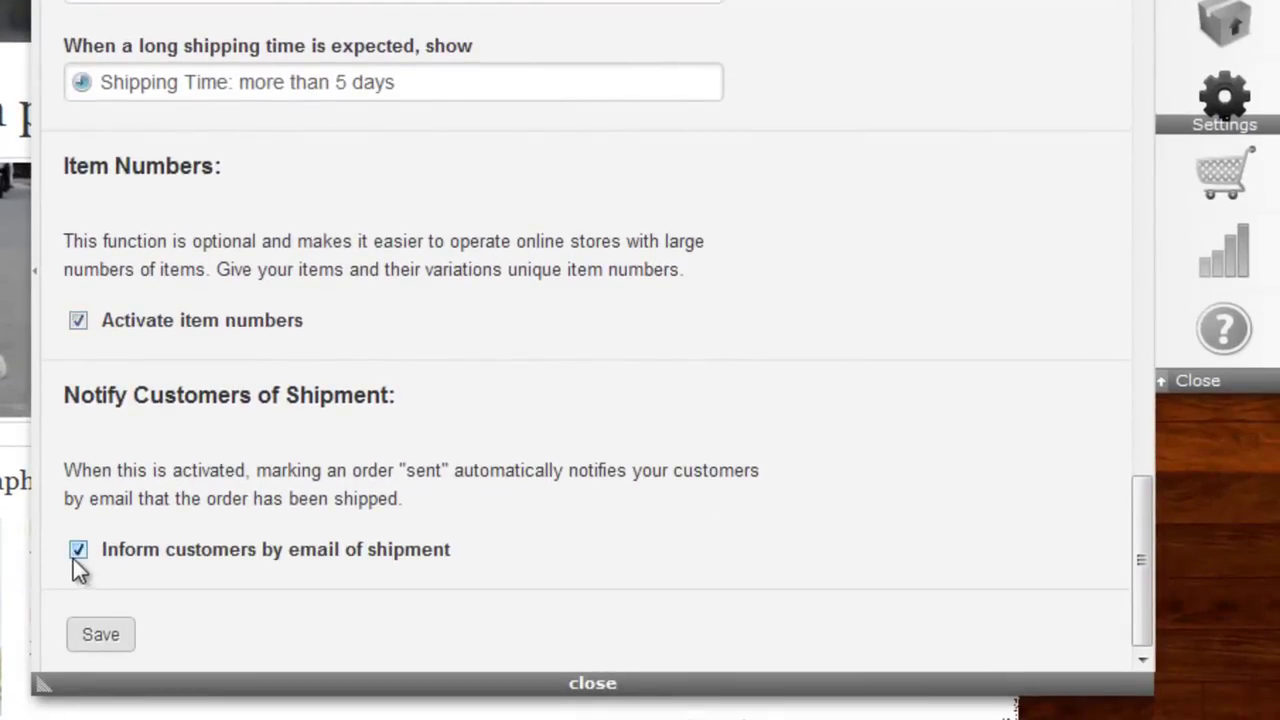
left_click(101, 636)
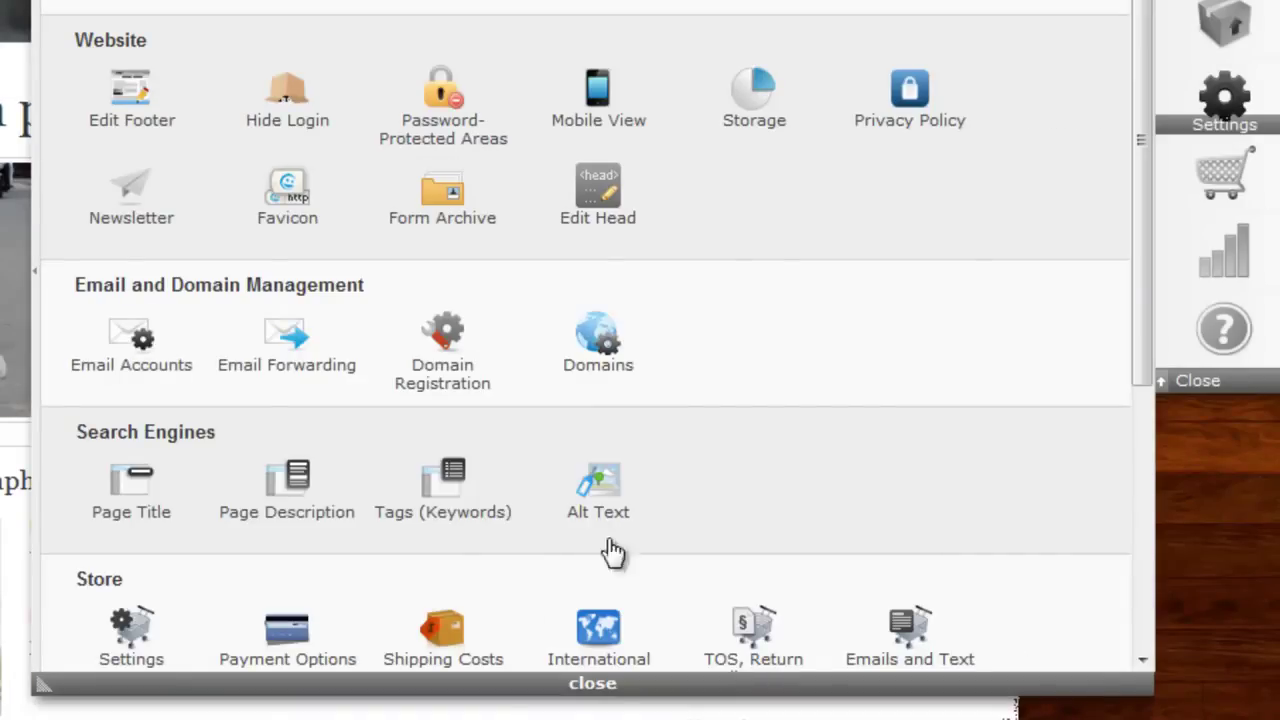
Review the payment methods offered by the store and open its shipping costs
left_click_drag(1137, 258, 1141, 557)
left_click(294, 229)
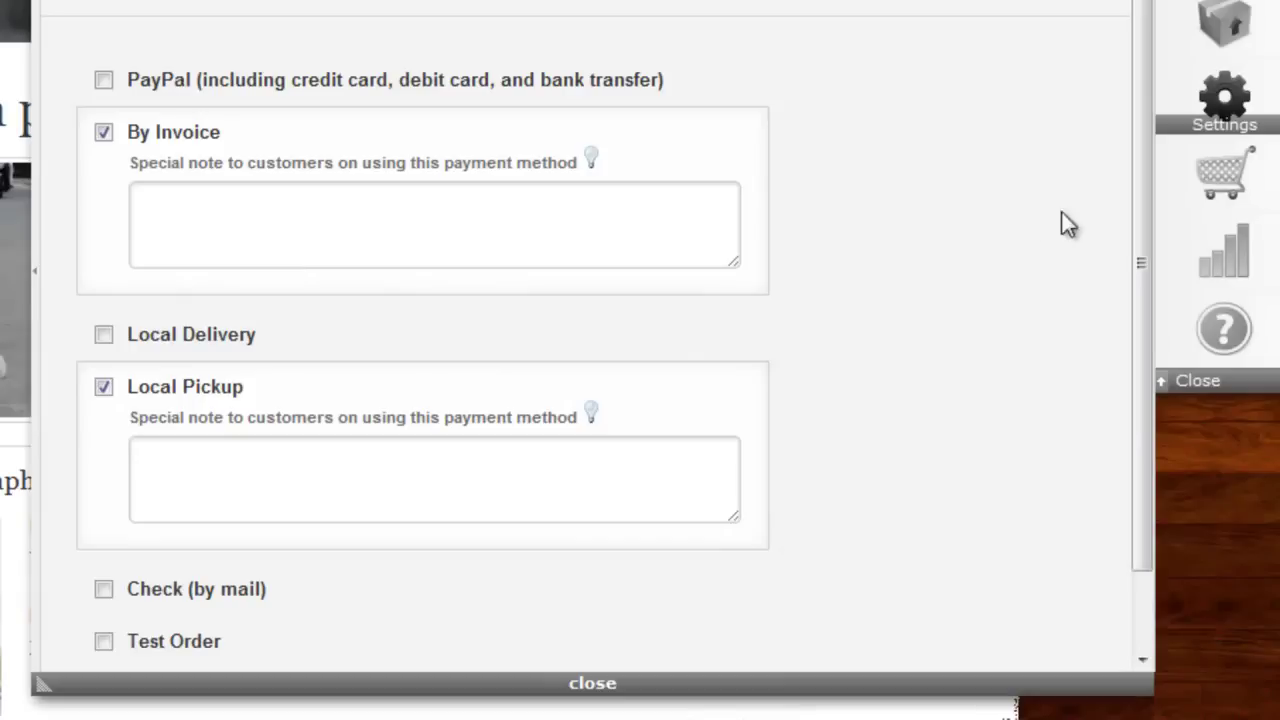
left_click_drag(1138, 208, 1138, 300)
scroll(477, 549, "up", 2)
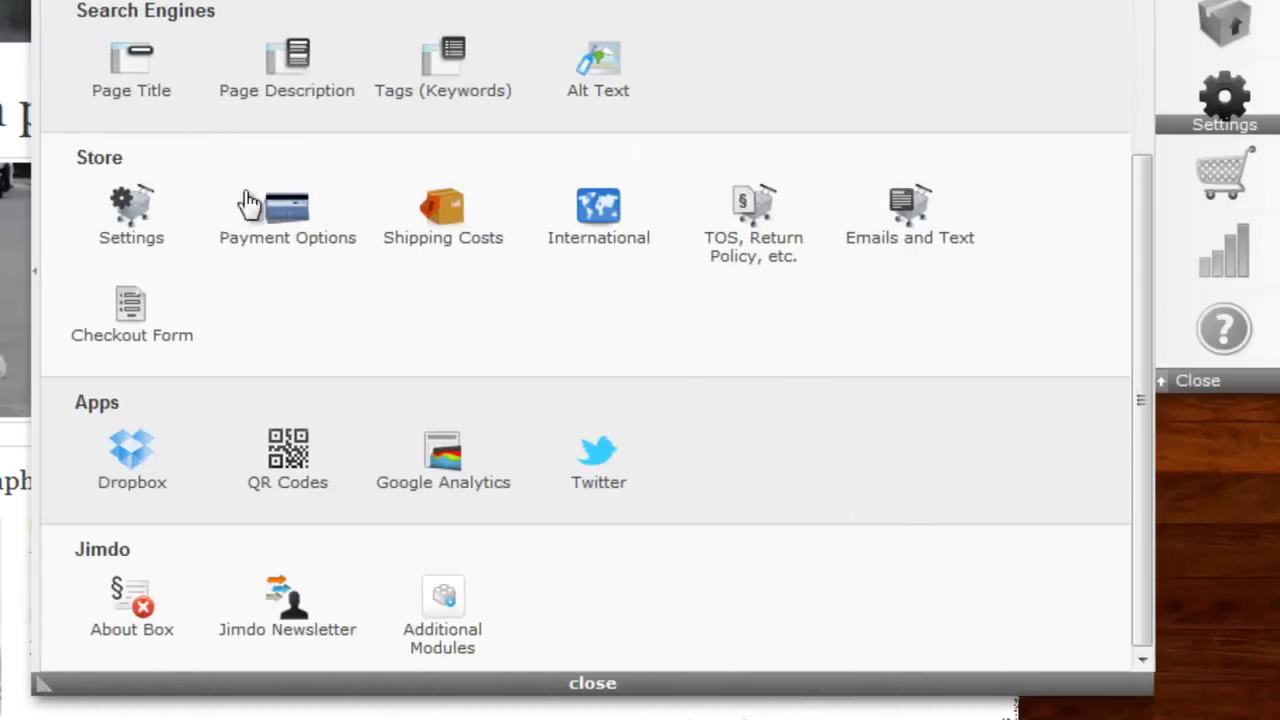
left_click(449, 238)
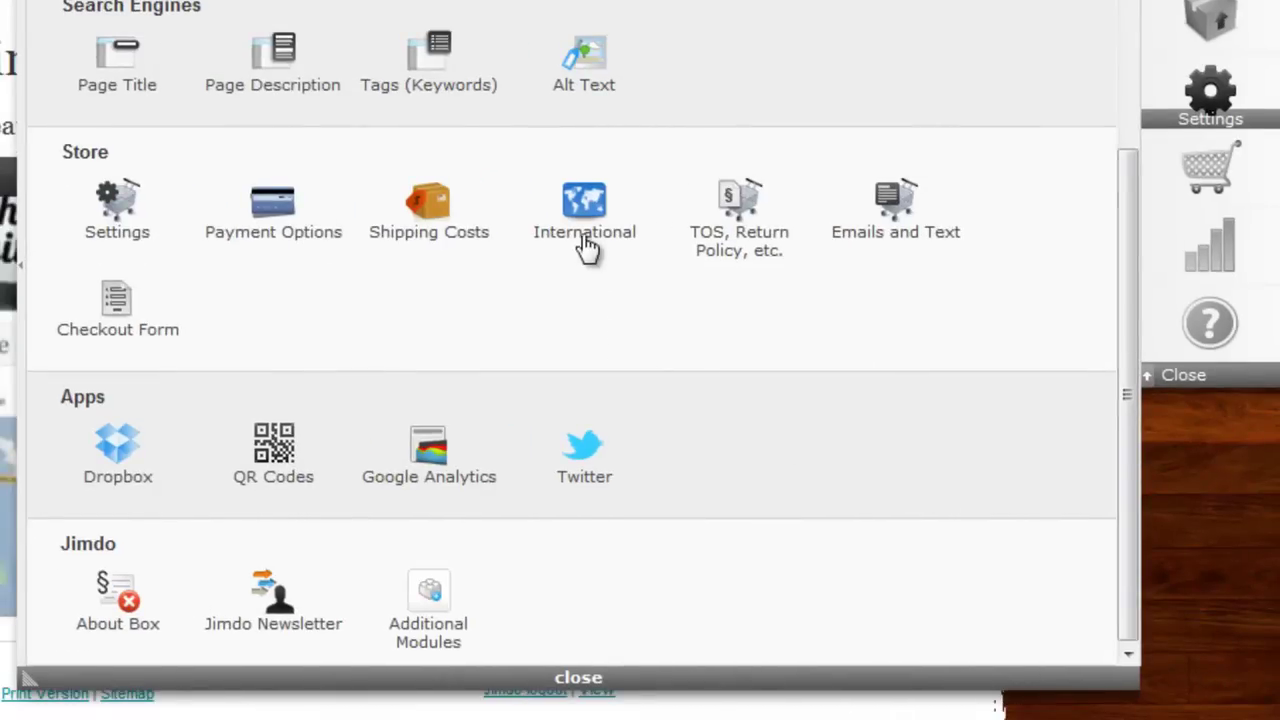
Replace worldwide shipping with shipping to all five listed North American countries in the international settings and save
left_click(586, 204)
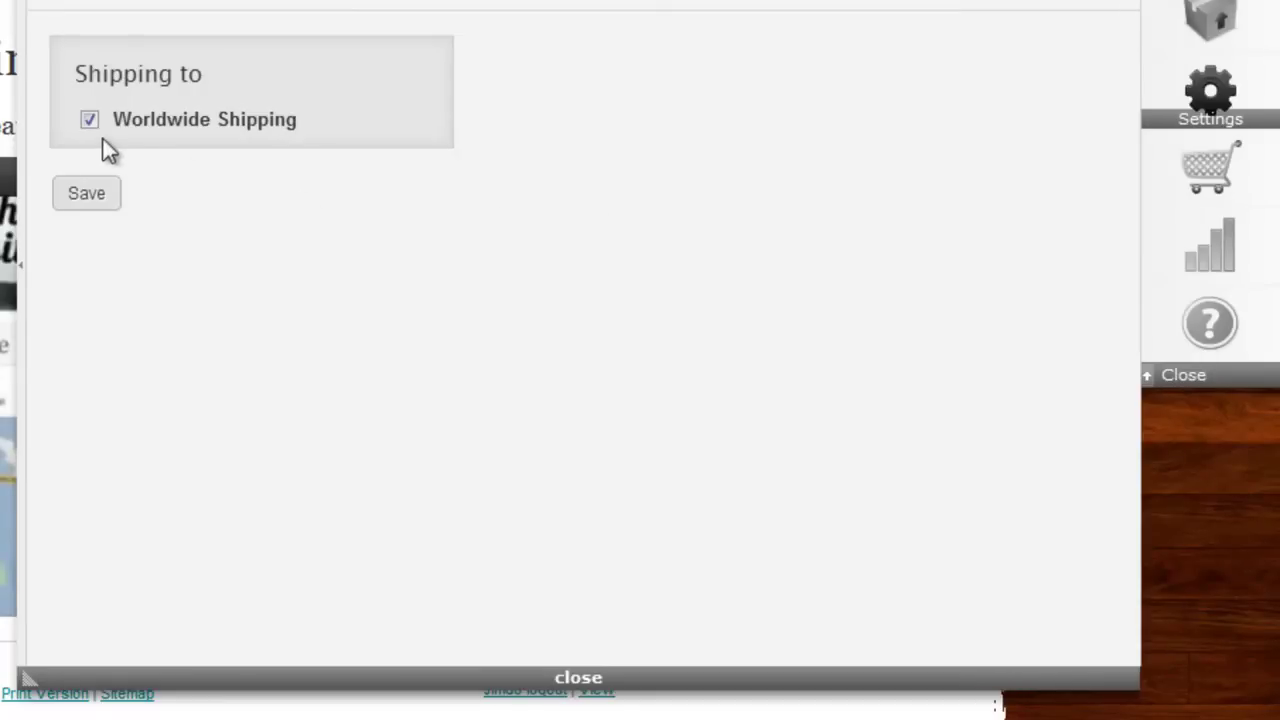
left_click(90, 120)
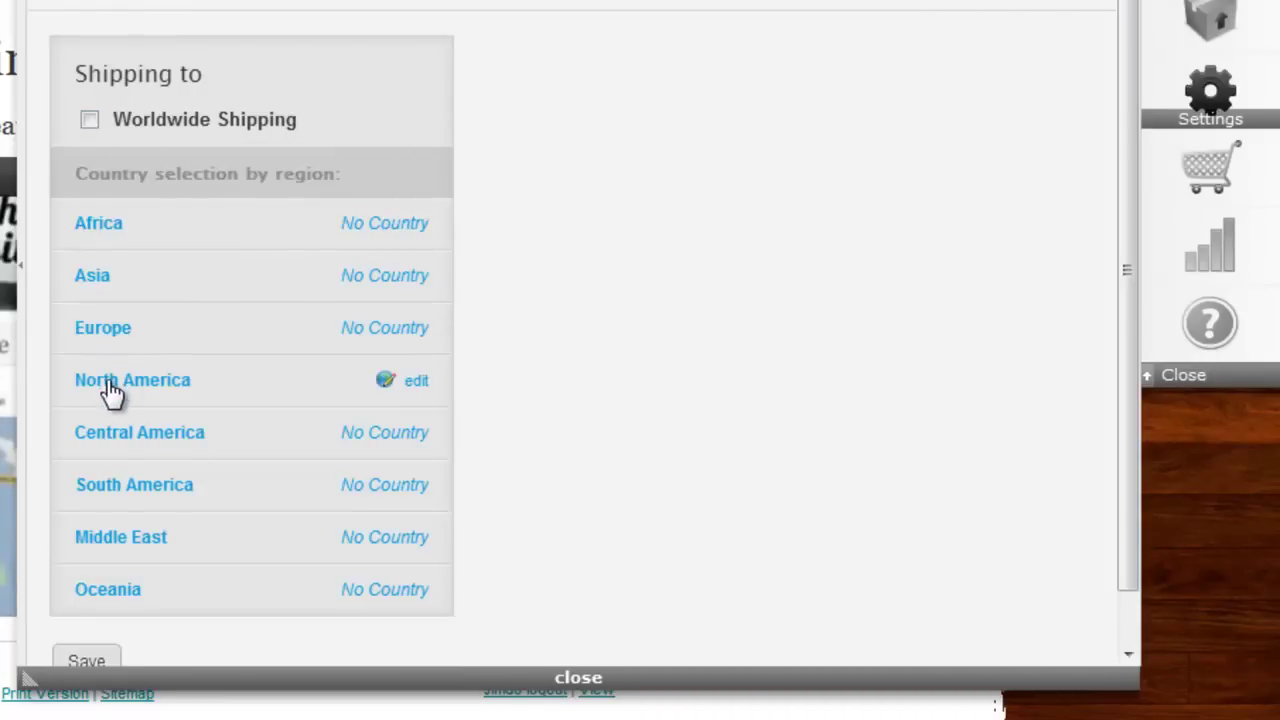
left_click(420, 385)
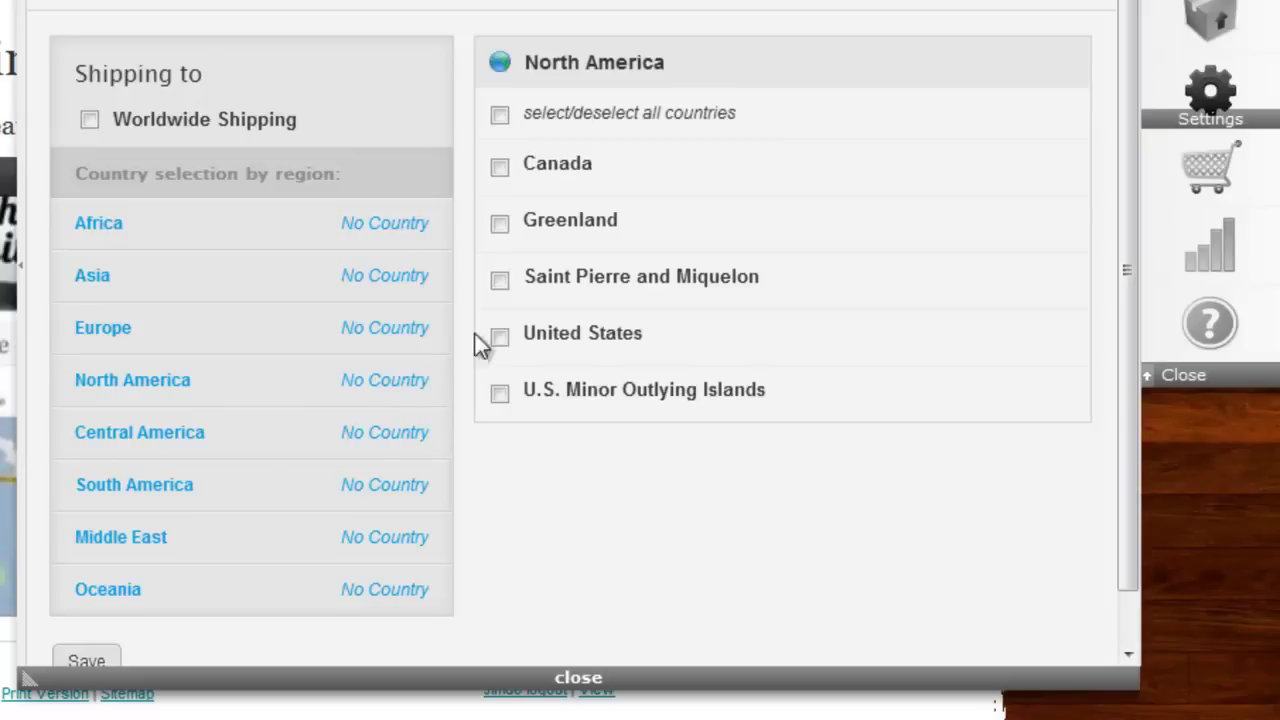
left_click(500, 168)
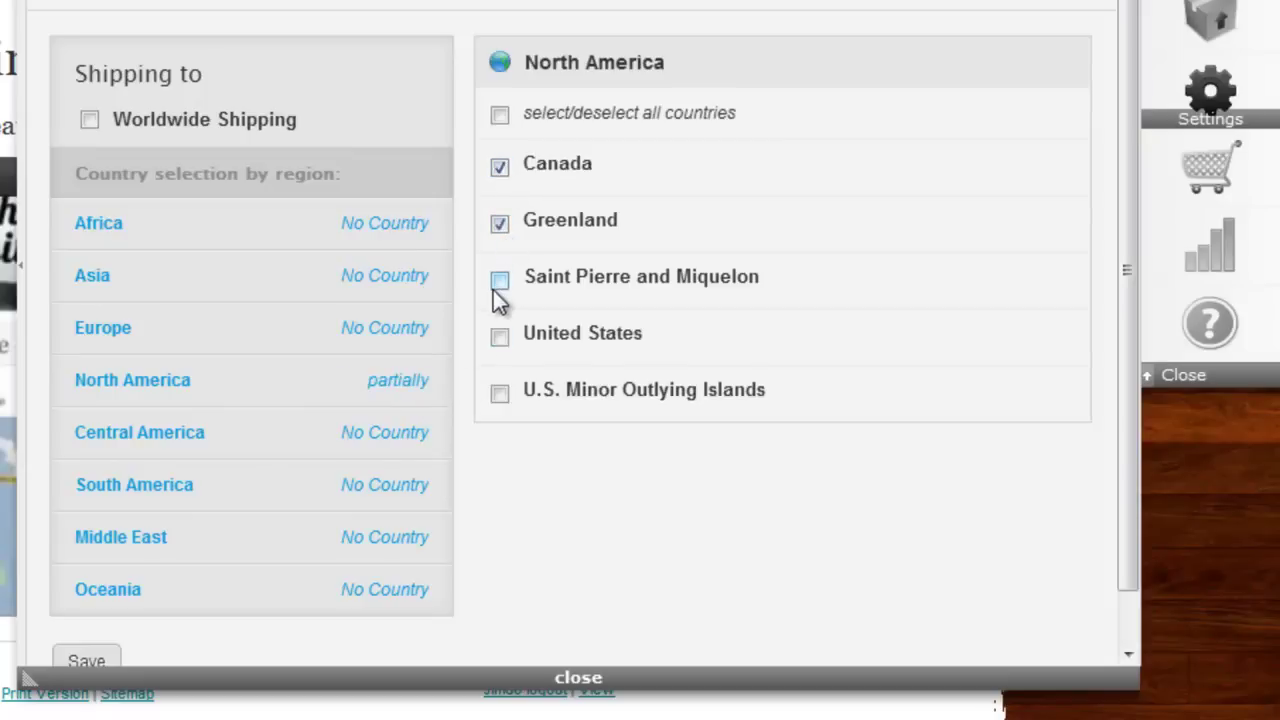
left_click(500, 394)
left_click_drag(1117, 325, 1123, 420)
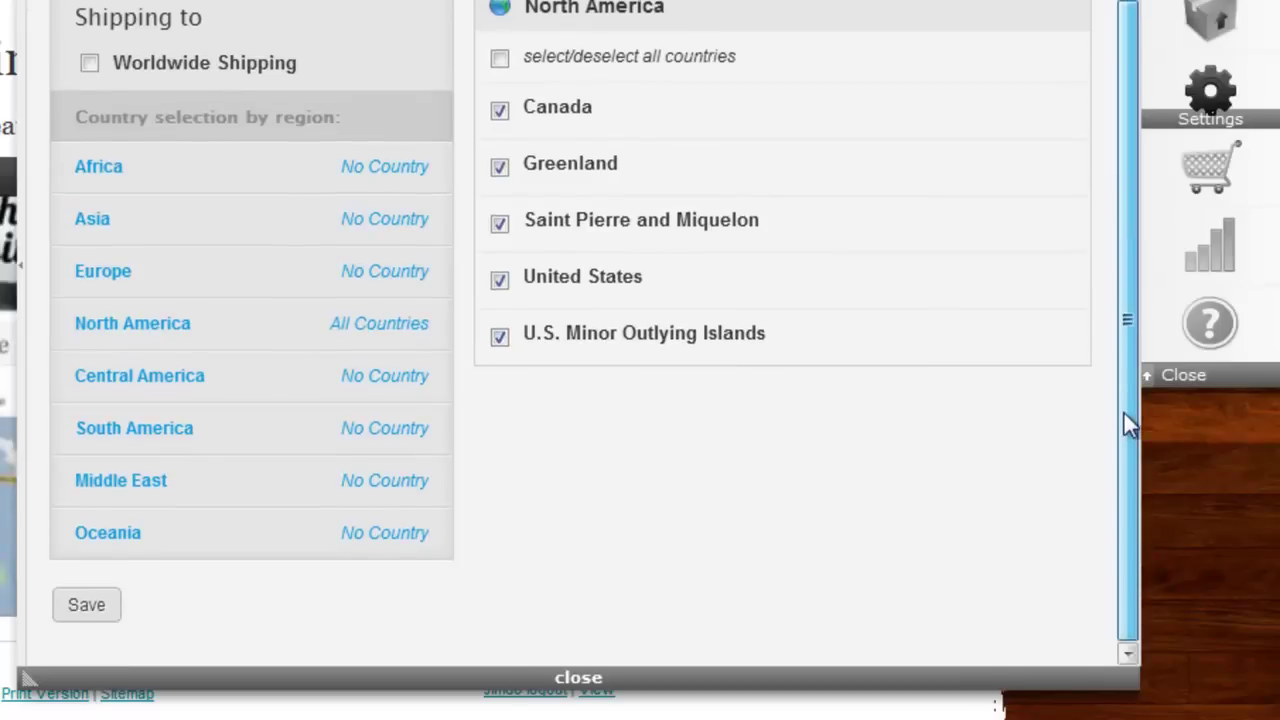
left_click(101, 608)
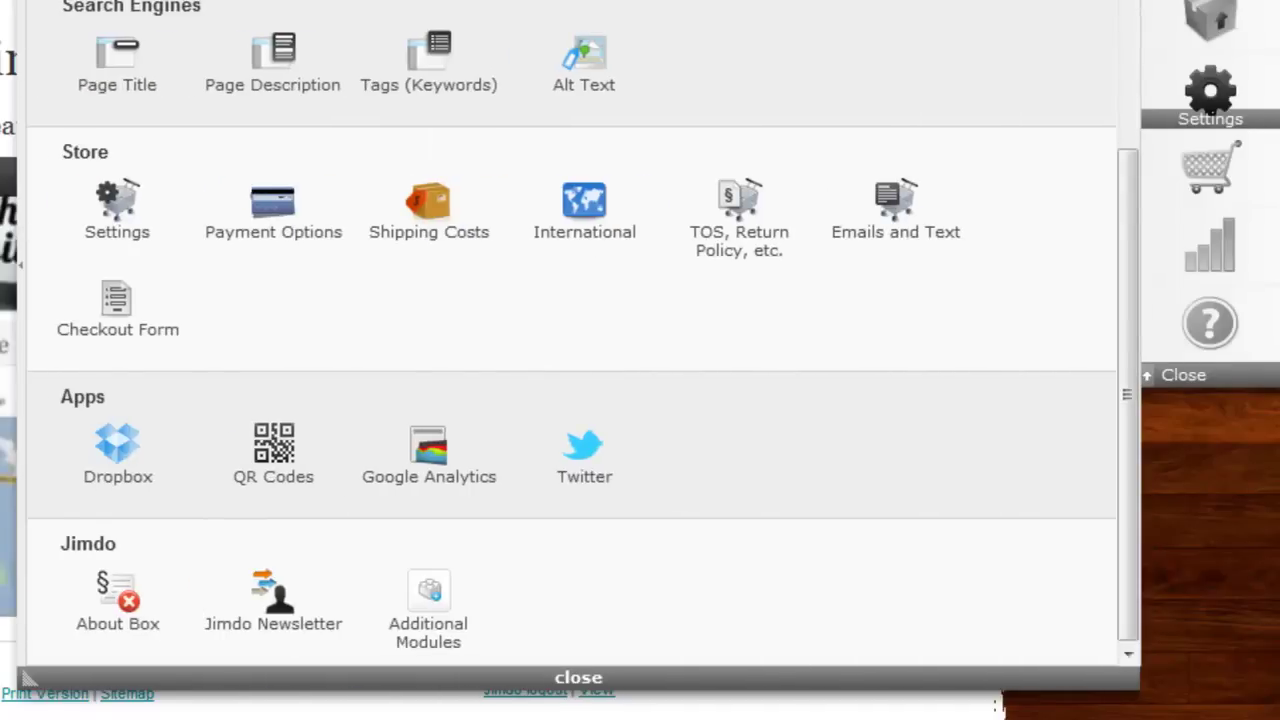
Look through the store's terms and return policy page and its customer email and checkout texts
left_click(743, 228)
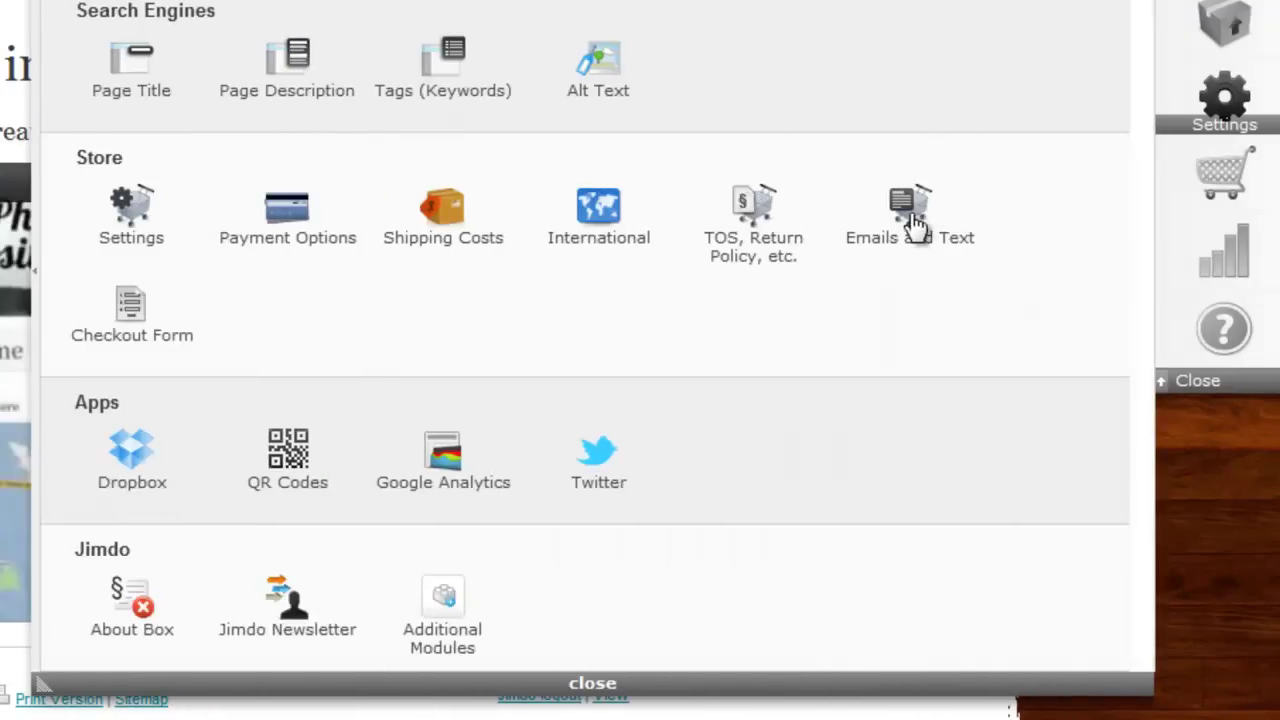
left_click(915, 255)
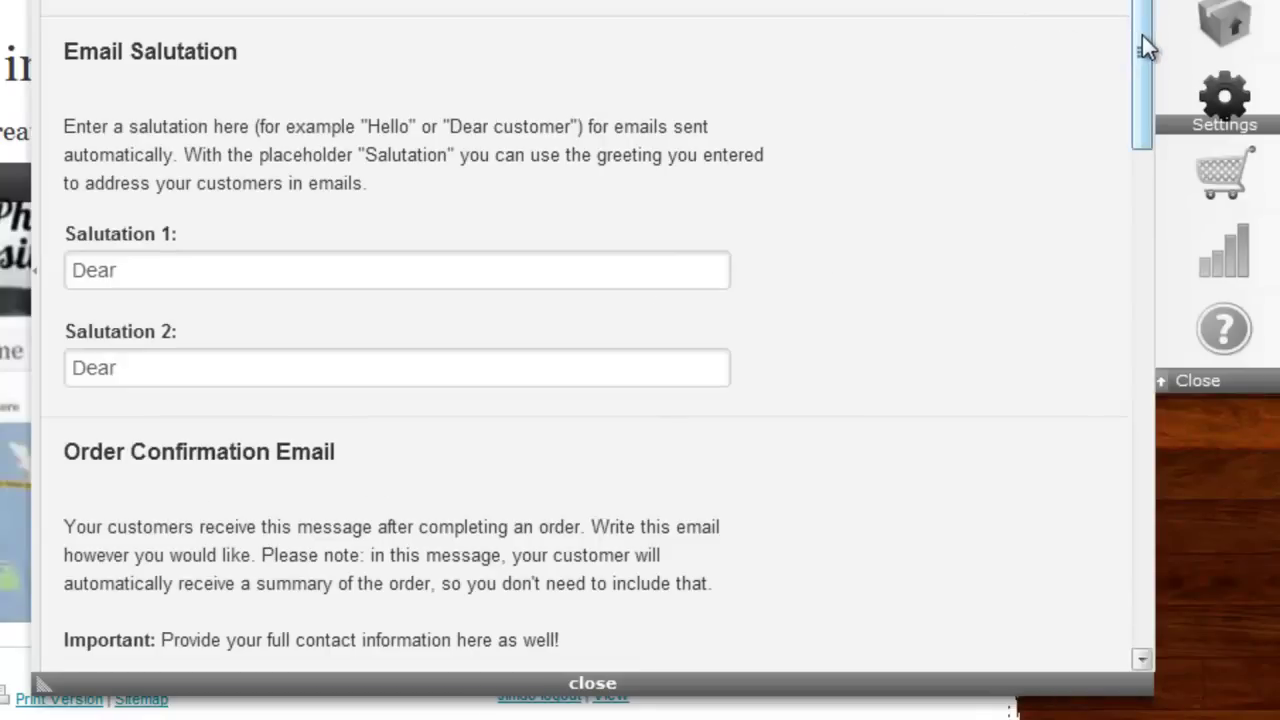
left_click_drag(1142, 35, 1162, 428)
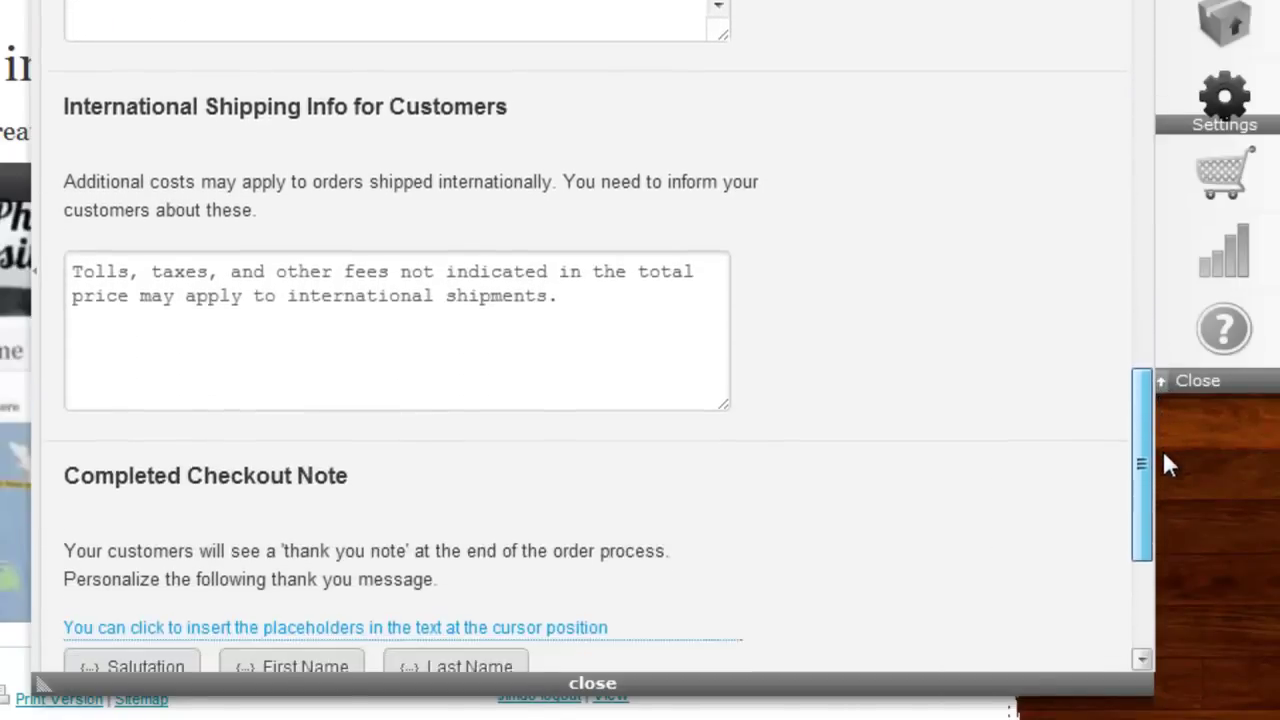
left_click_drag(1164, 455, 1168, 547)
scroll(800, 350, "up", 1)
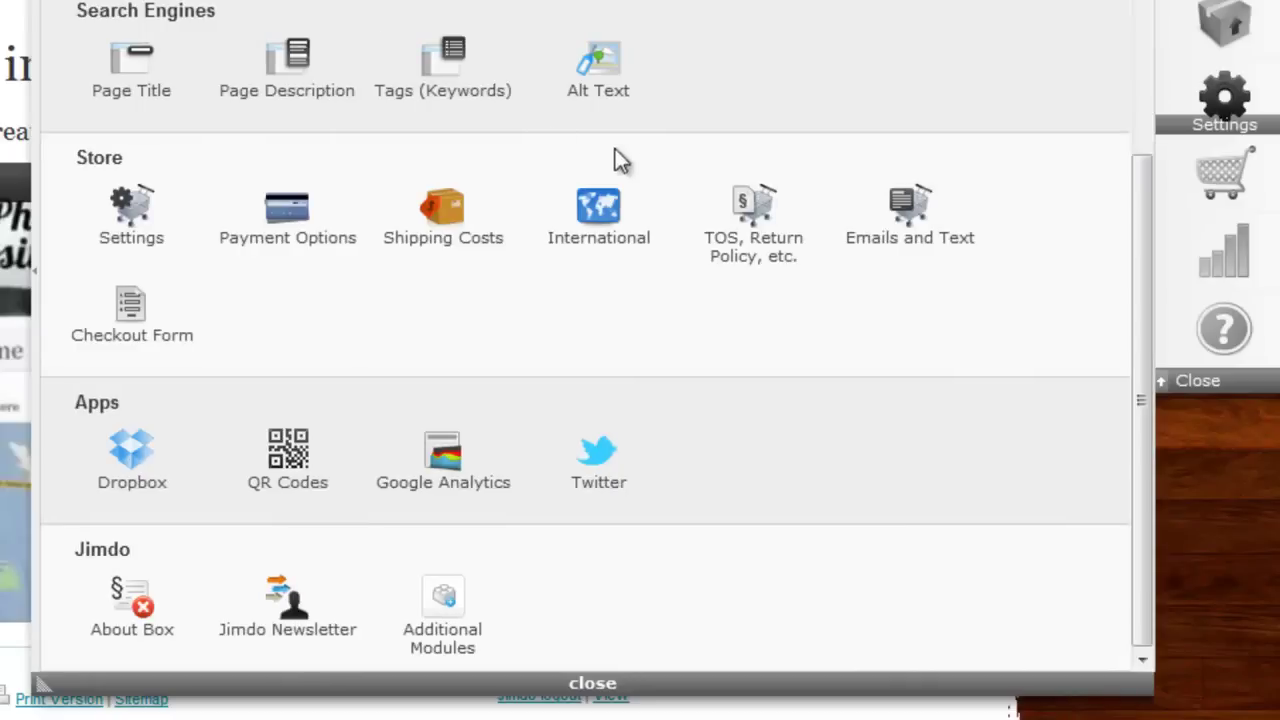
Review the customer information fields in the store's checkout form settings, save them and leave the settings
left_click(131, 315)
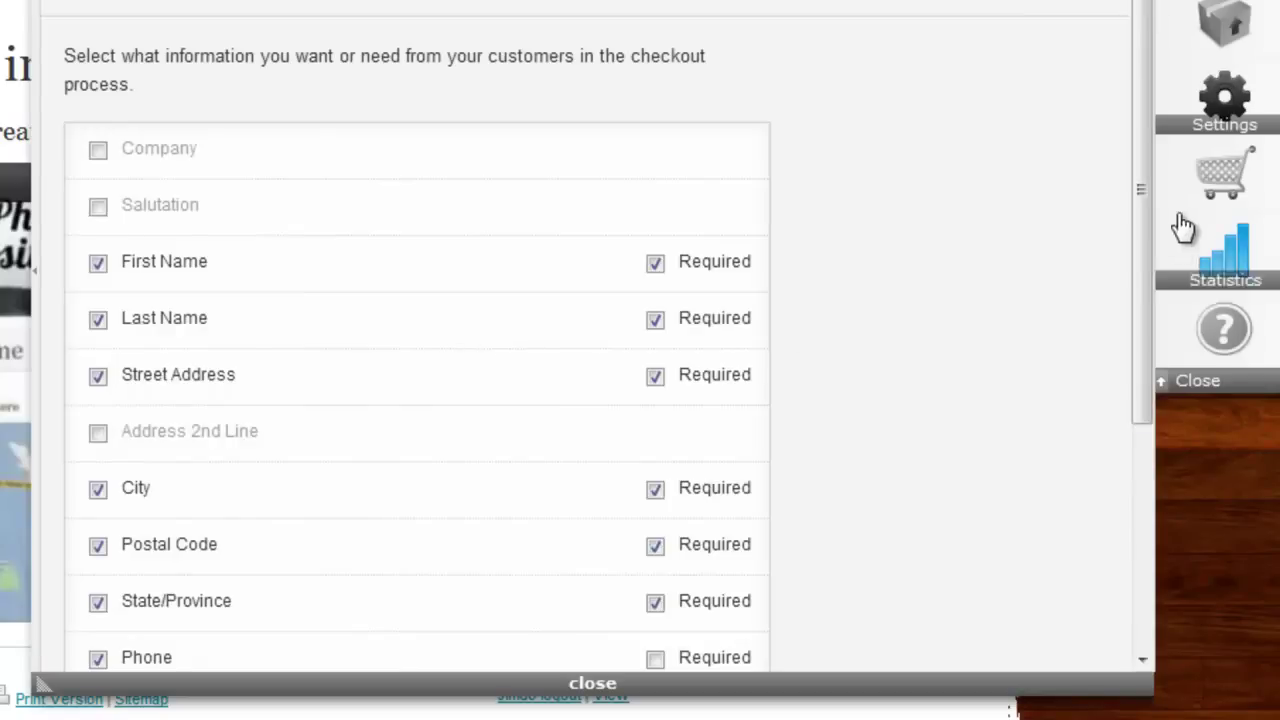
left_click_drag(1136, 281, 1120, 526)
left_click(104, 616)
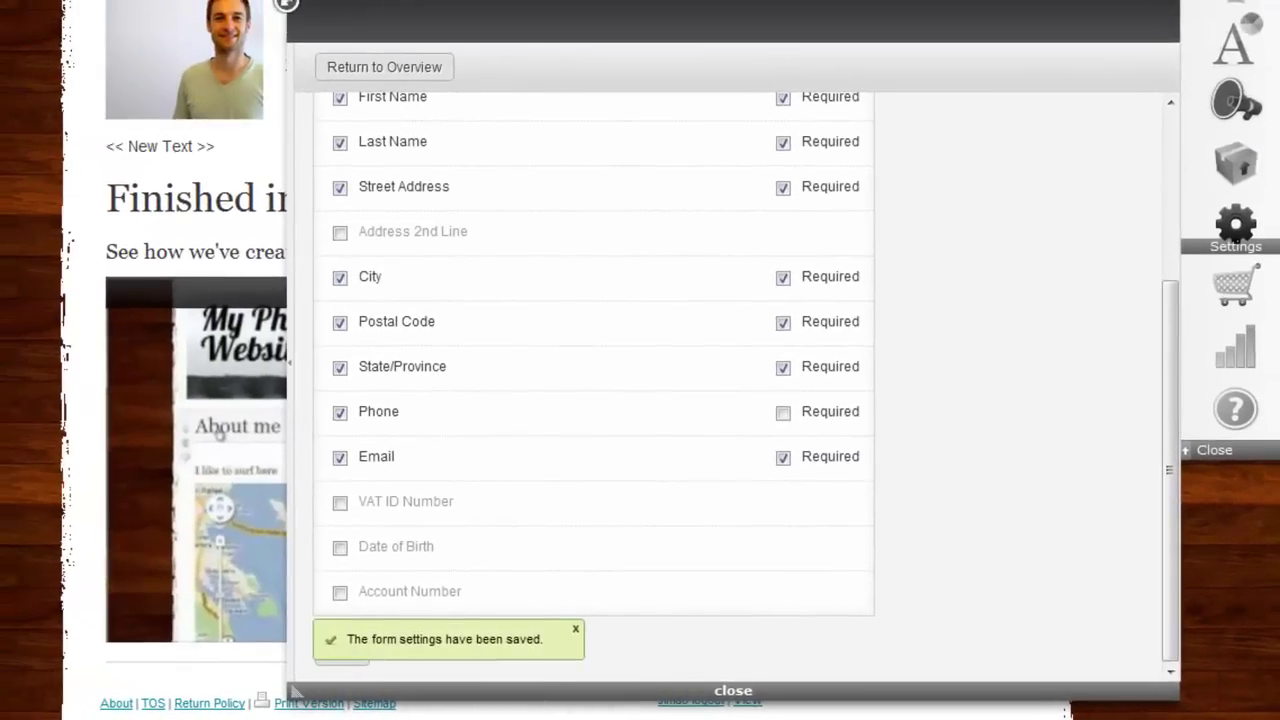
left_click(286, 4)
Add a new page named "Online Store" to the site navigation
scroll(661, 377, "up", 6)
mouse_move(903, 411)
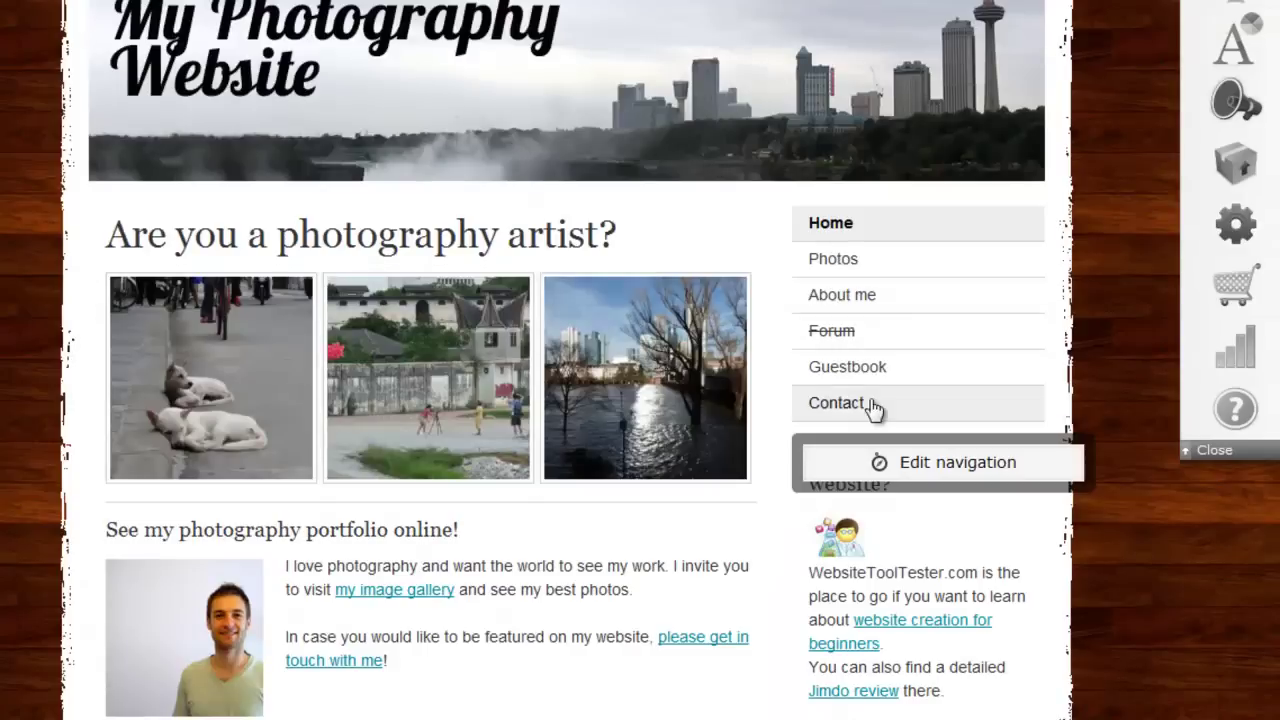
left_click(891, 466)
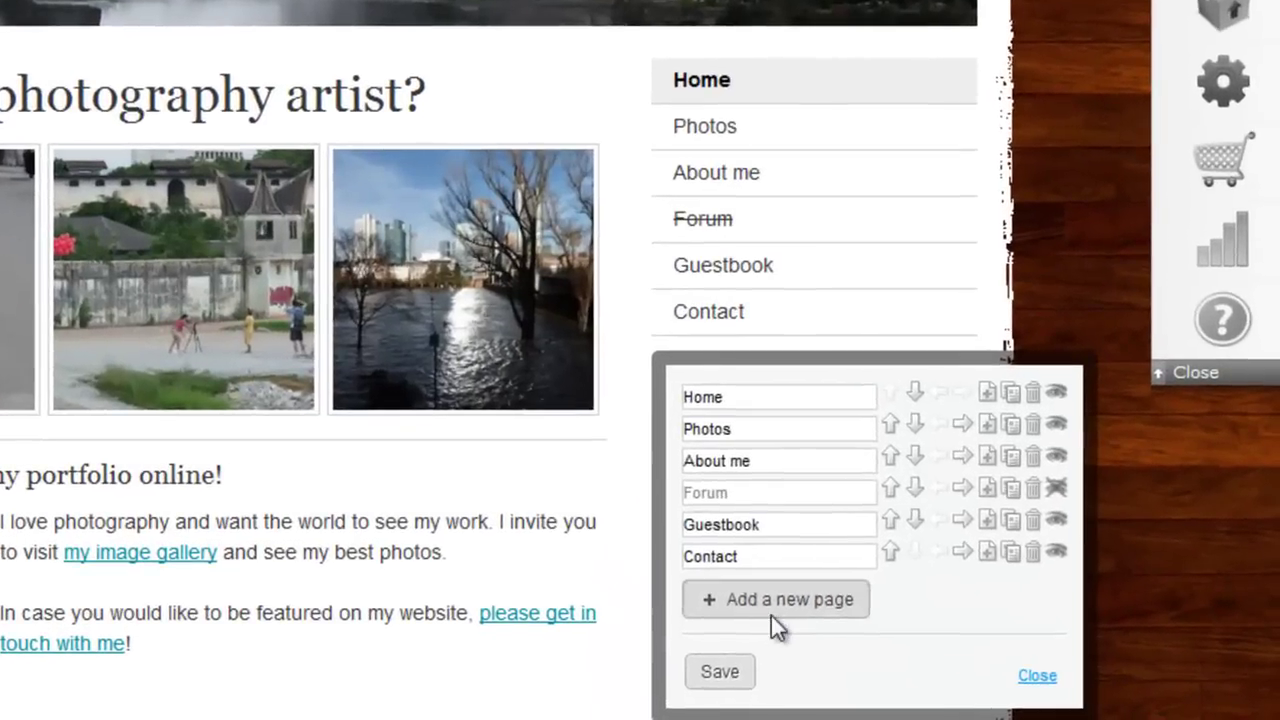
left_click(776, 602)
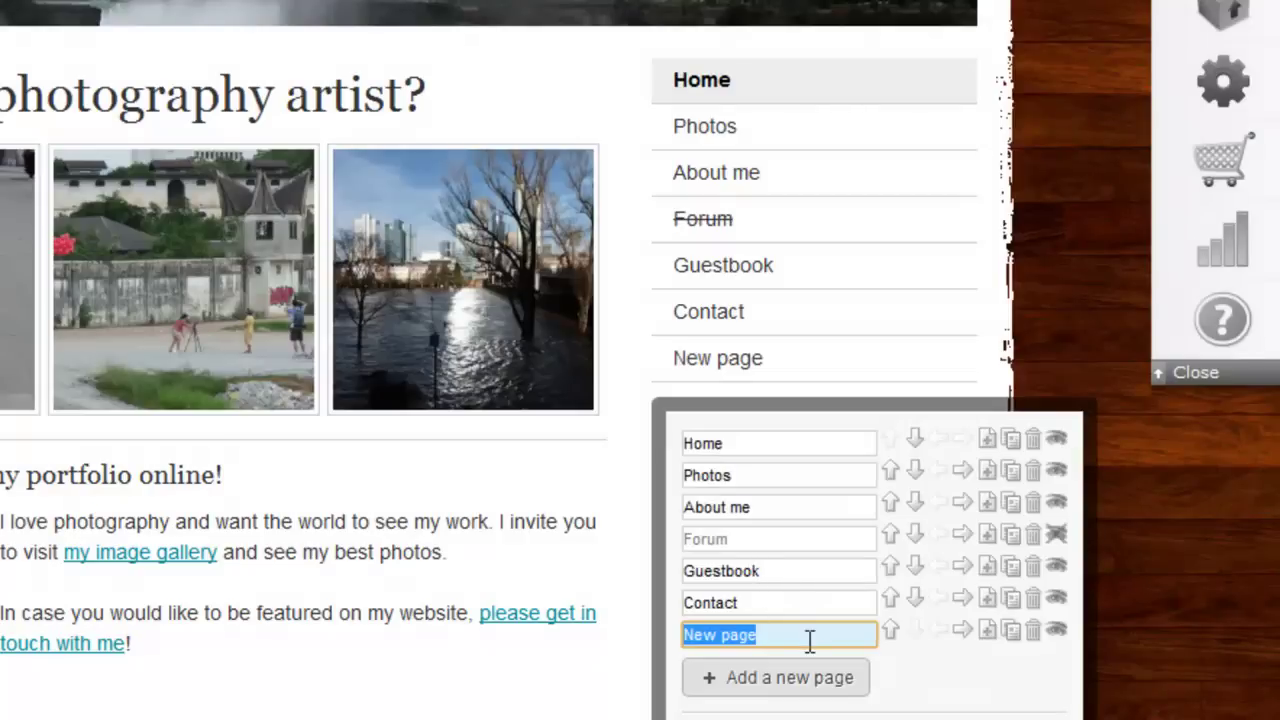
type("Online Store")
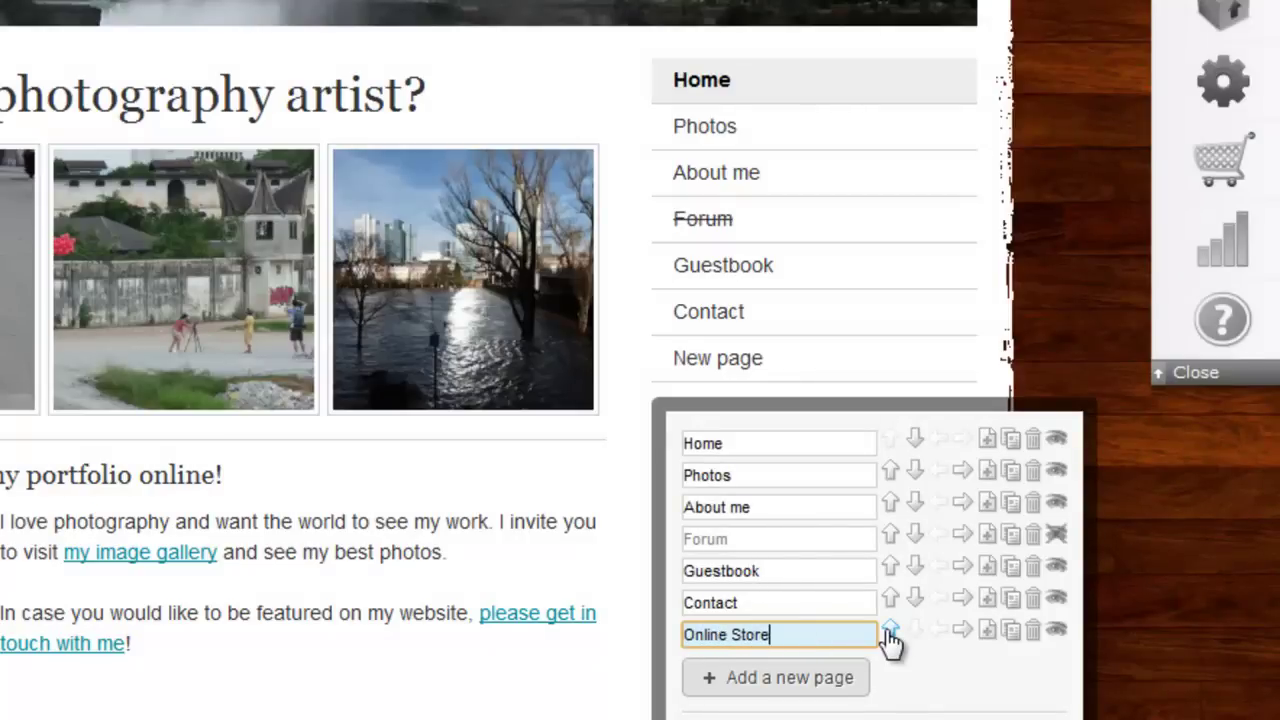
Move the Online Store page up to directly below Home and save the navigation
left_click(890, 632)
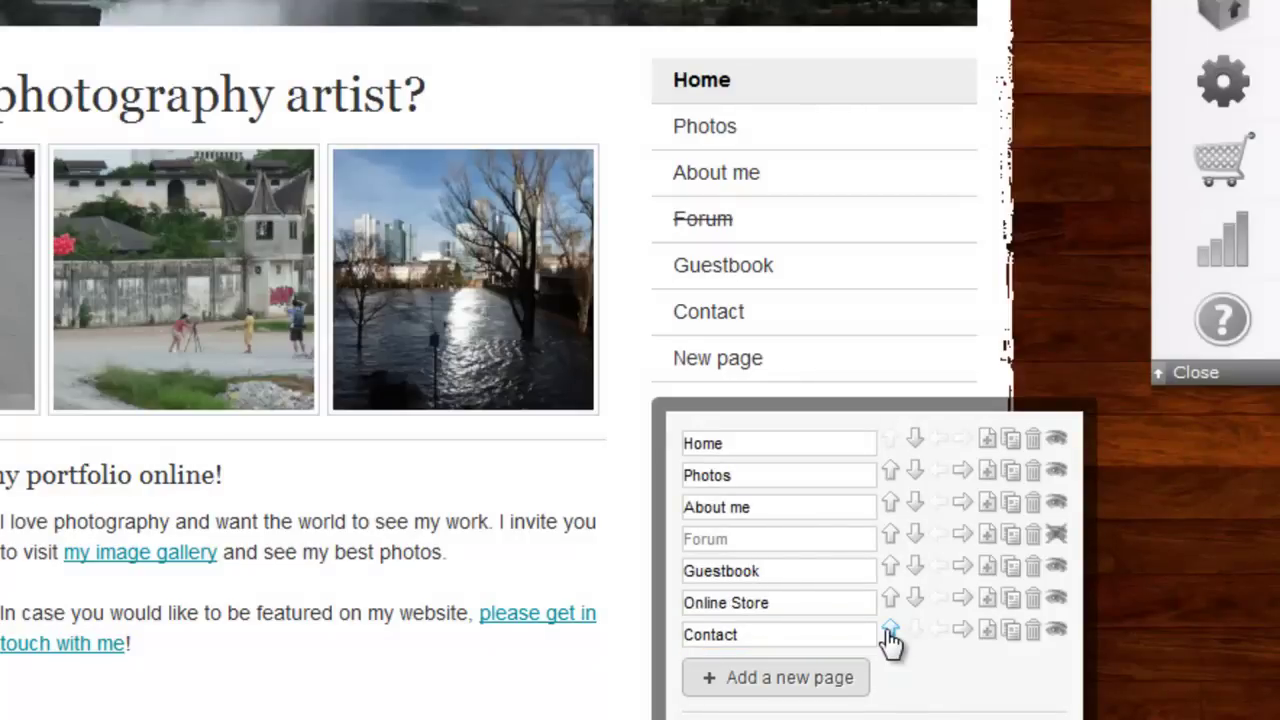
left_click(890, 603)
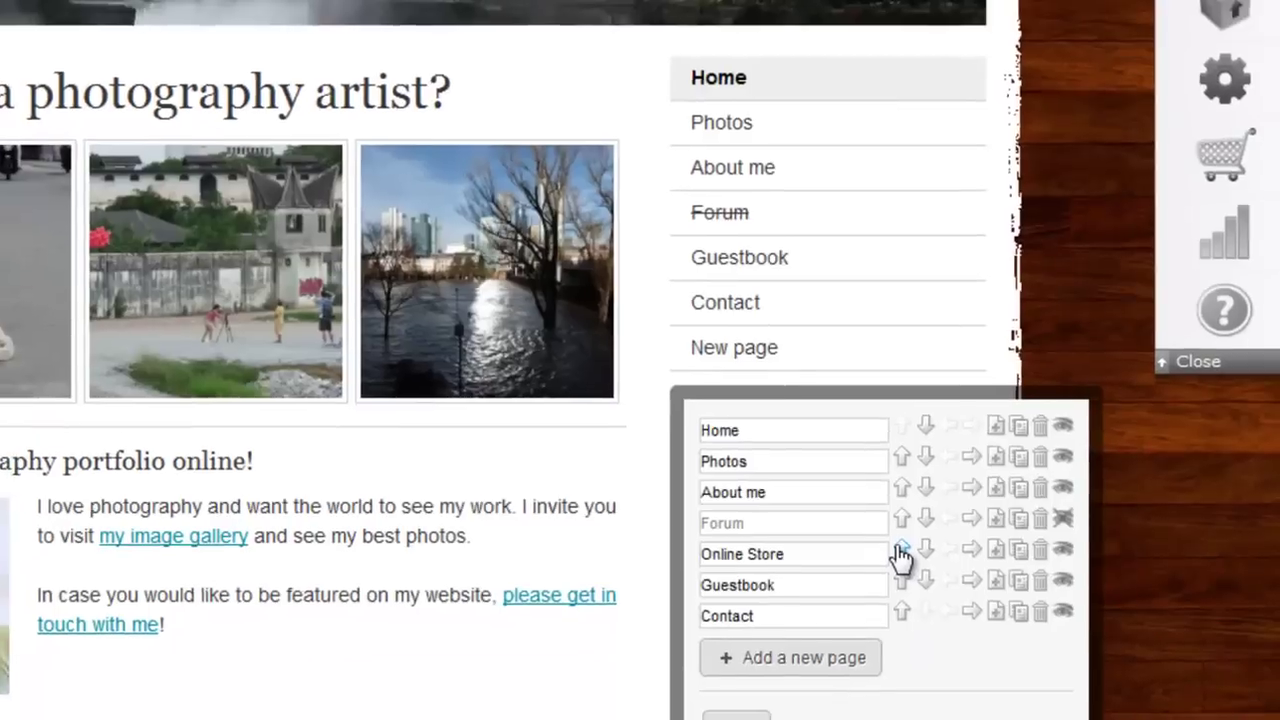
left_click(901, 549)
left_click(901, 518)
left_click(901, 487)
left_click(755, 704)
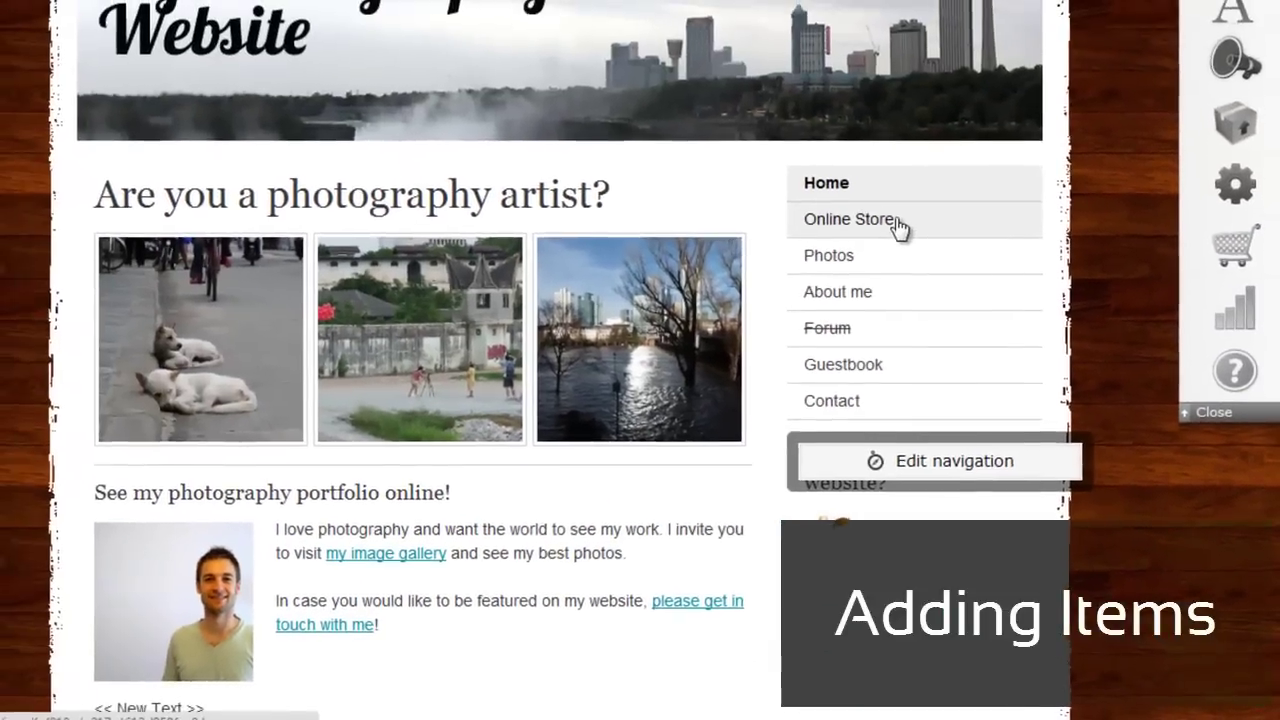
On the Online Store page, add a store item named "Tripod with 2-way pan" with the tag "accessory"
left_click(817, 118)
left_click(204, 190)
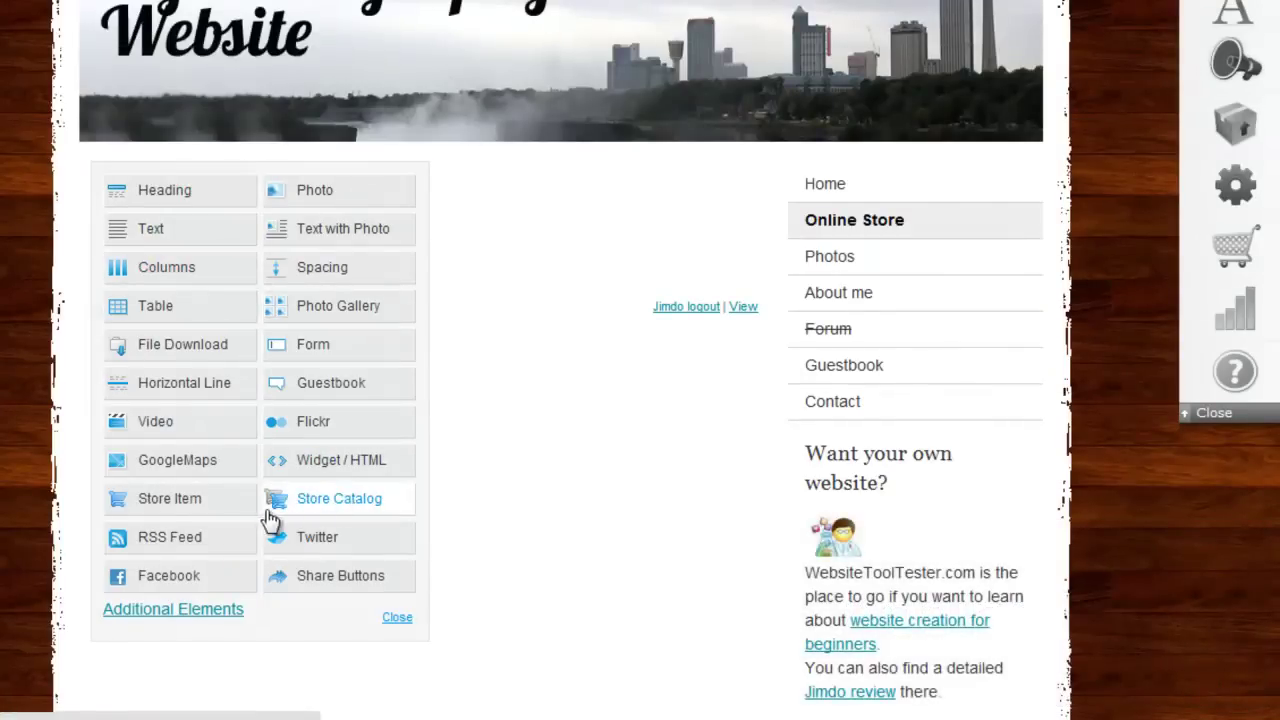
left_click(196, 510)
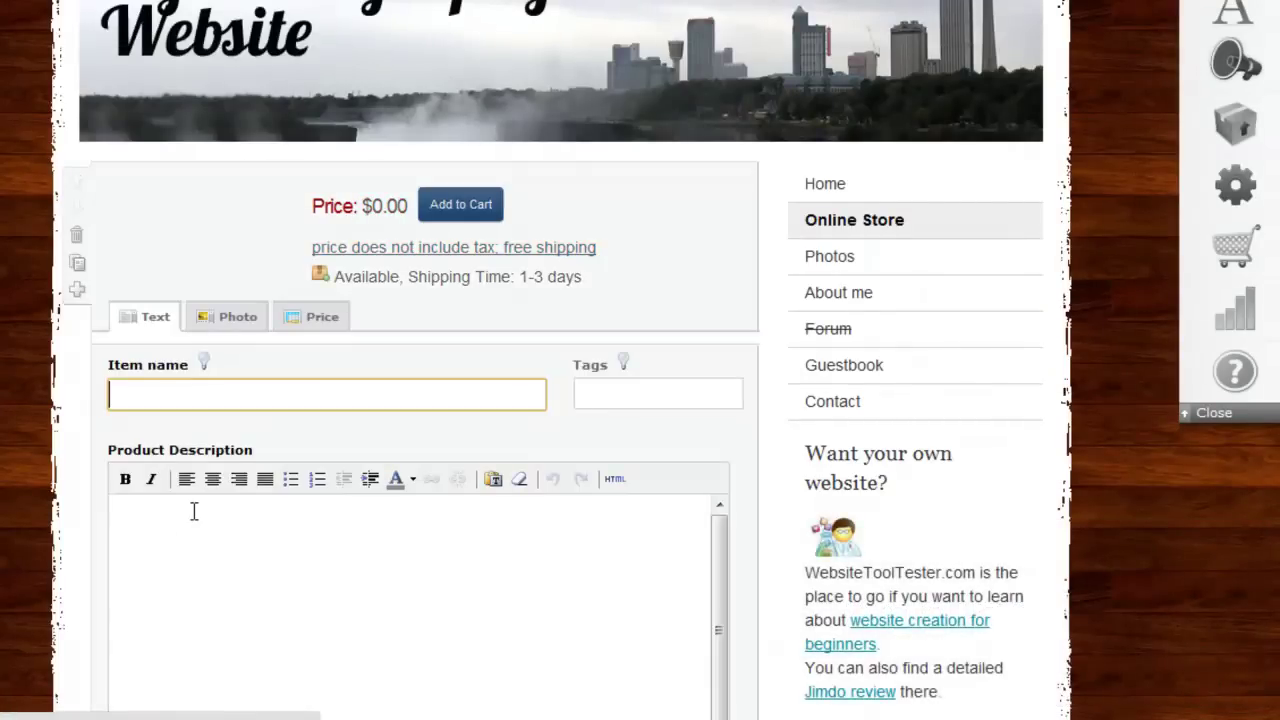
left_click(188, 395)
type("Tripod with 2-way pan")
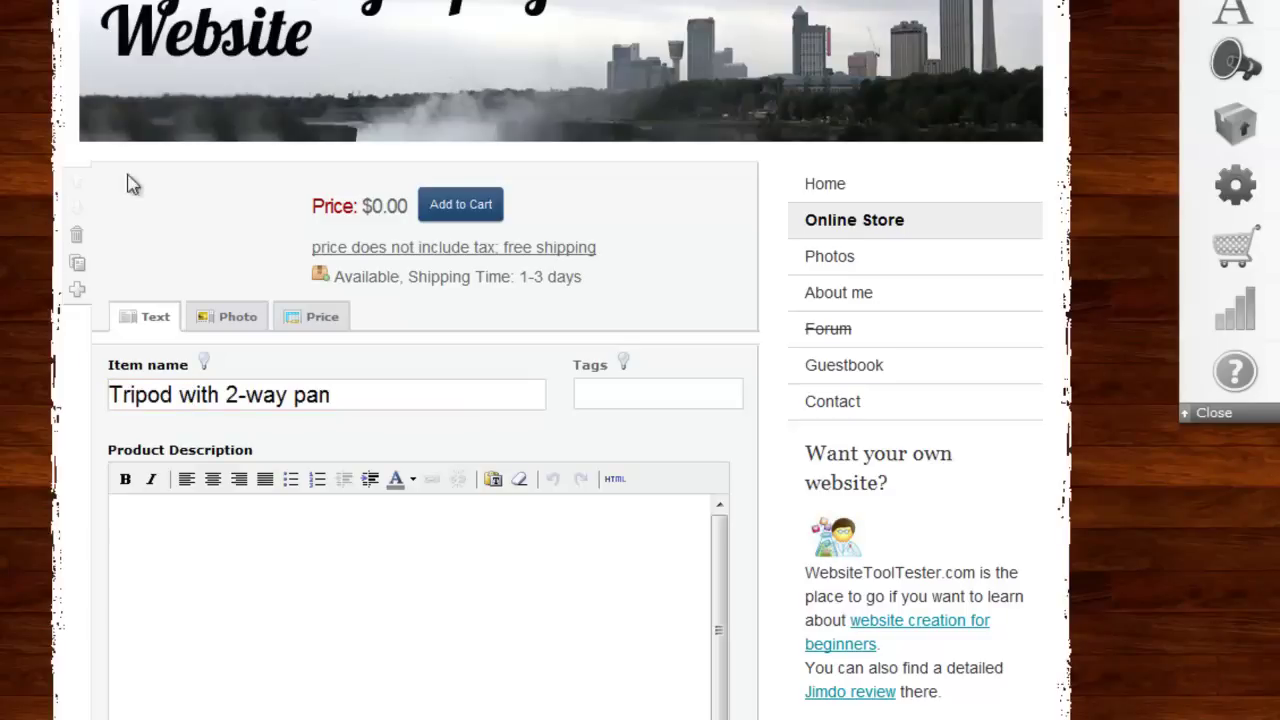
left_click(663, 390)
type("accessory")
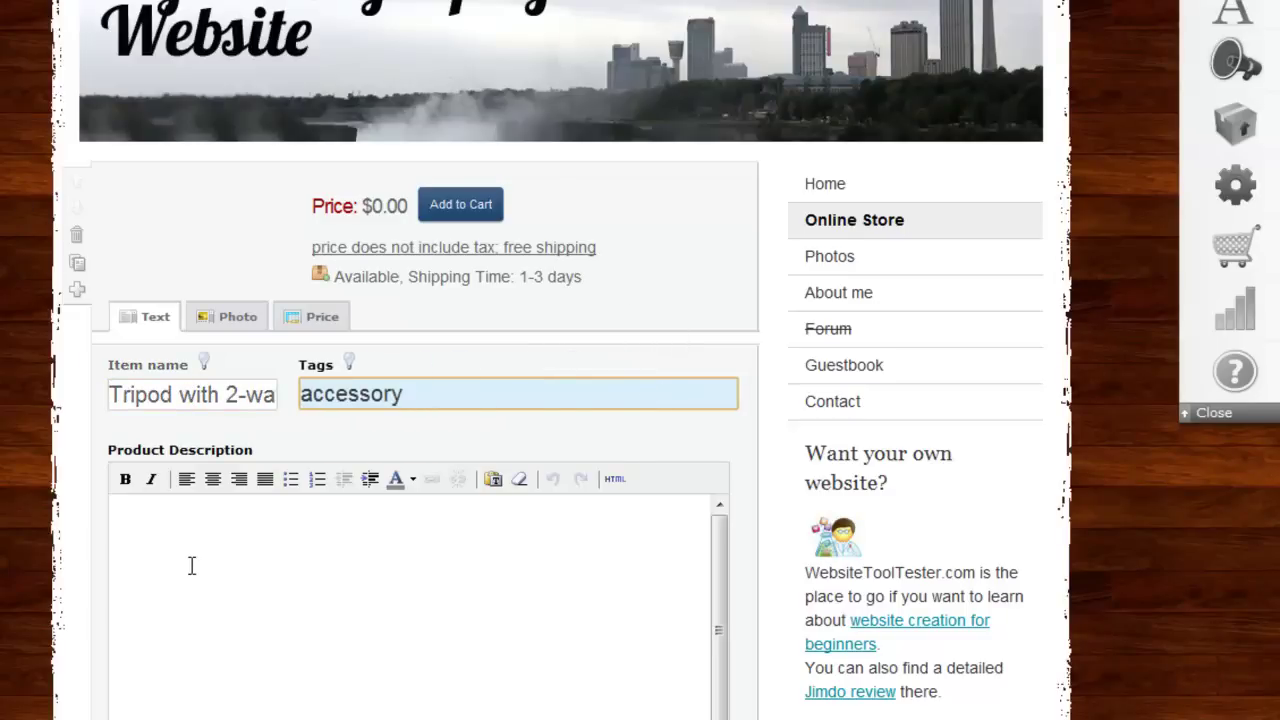
Write the product description starting "The best tripod for hobby photographers!", format the tripod's features as a bulleted list and save
left_click(191, 566)
scroll(640, 400, "down", 3)
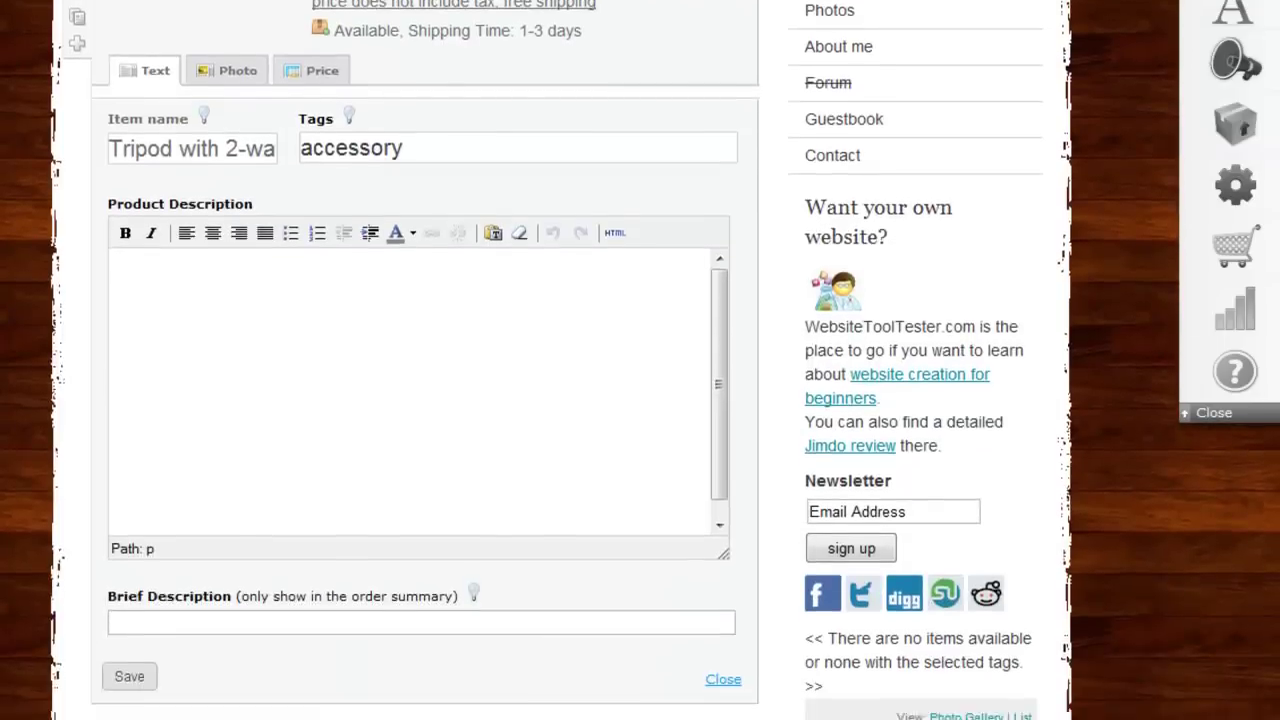
type("The best tripod for hobby photographers! Tripod with 2-way pan also suitbable for camcorders 4-position sure-grip control handle Tension control knobs Auto-lock system with camera-safe Weight: 4.5 pounds5-year warranty")
left_click(308, 261)
left_click(442, 356)
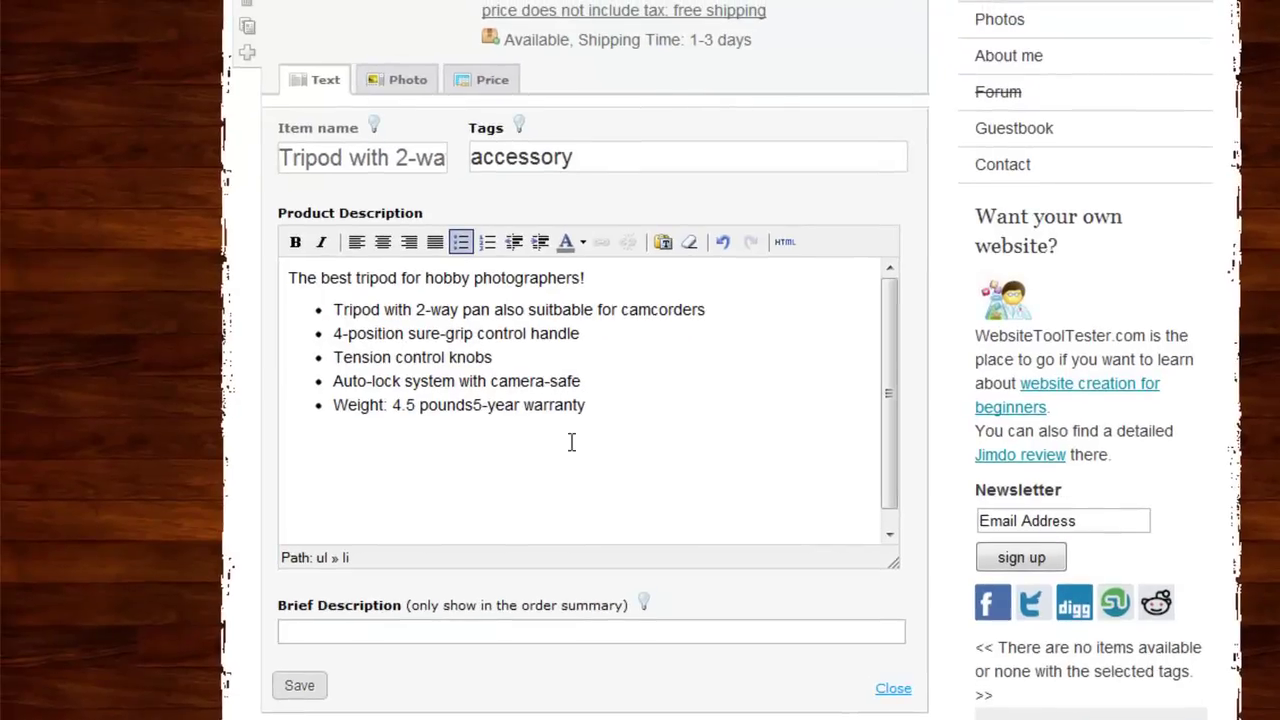
left_click(300, 687)
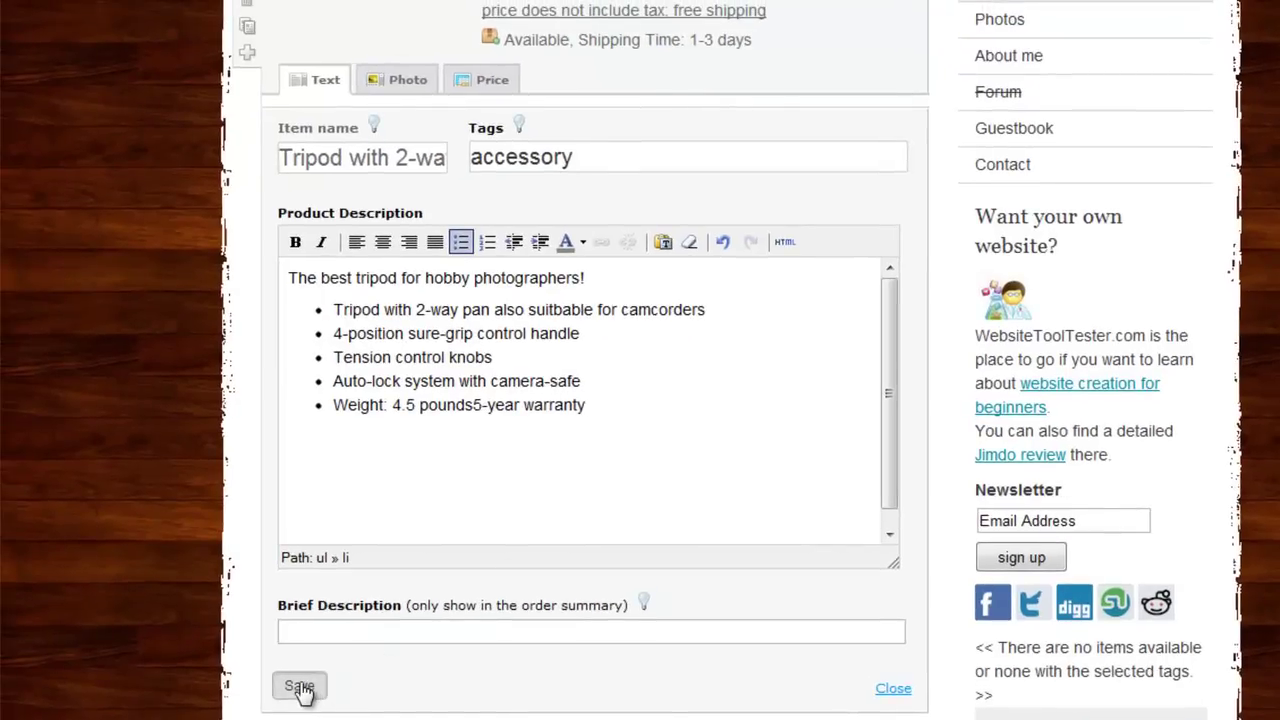
Upload the photos disassembled.jpg, foot.jpg and simple.jpg to the tripod item
left_click(405, 88)
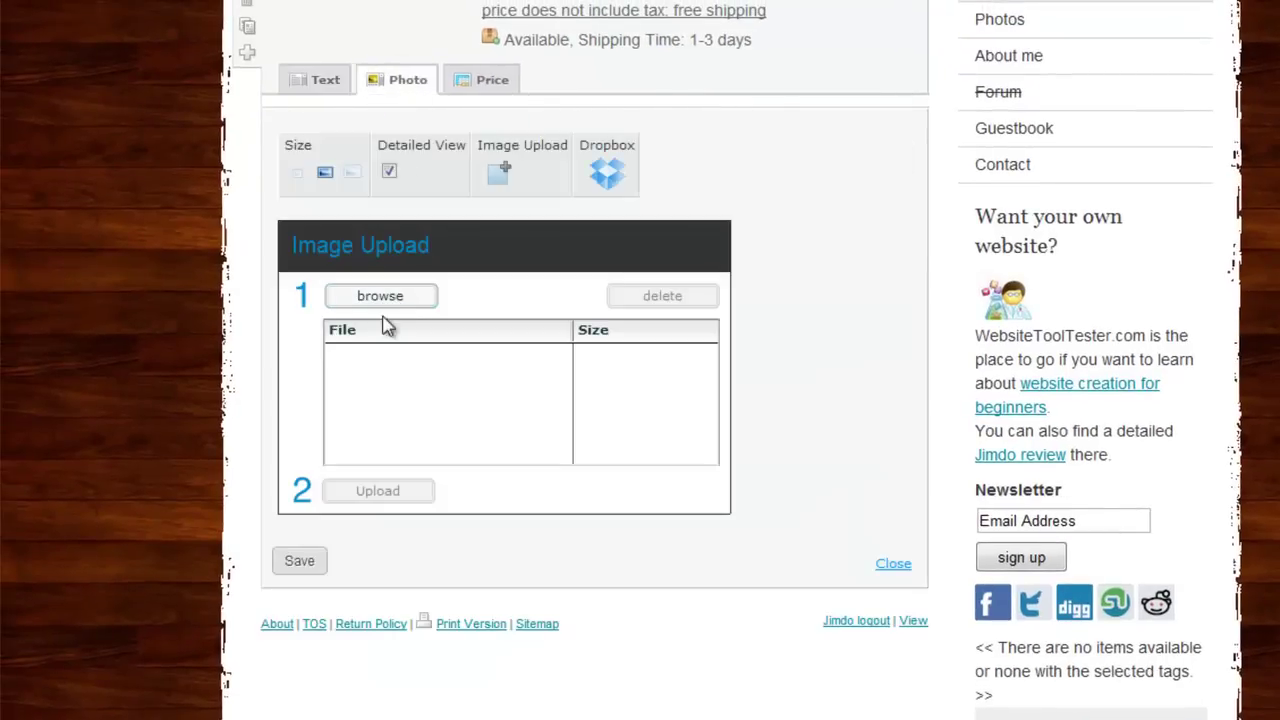
left_click(389, 297)
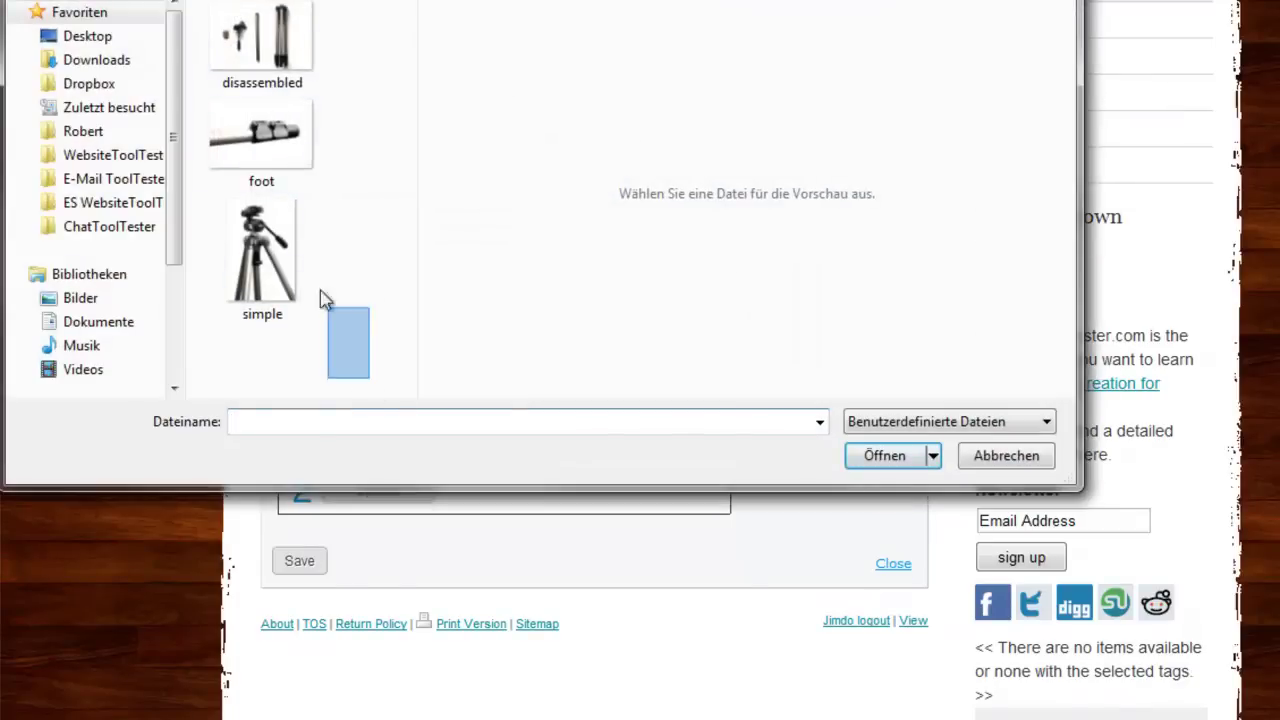
left_click_drag(288, 200, 300, 70)
left_click(885, 455)
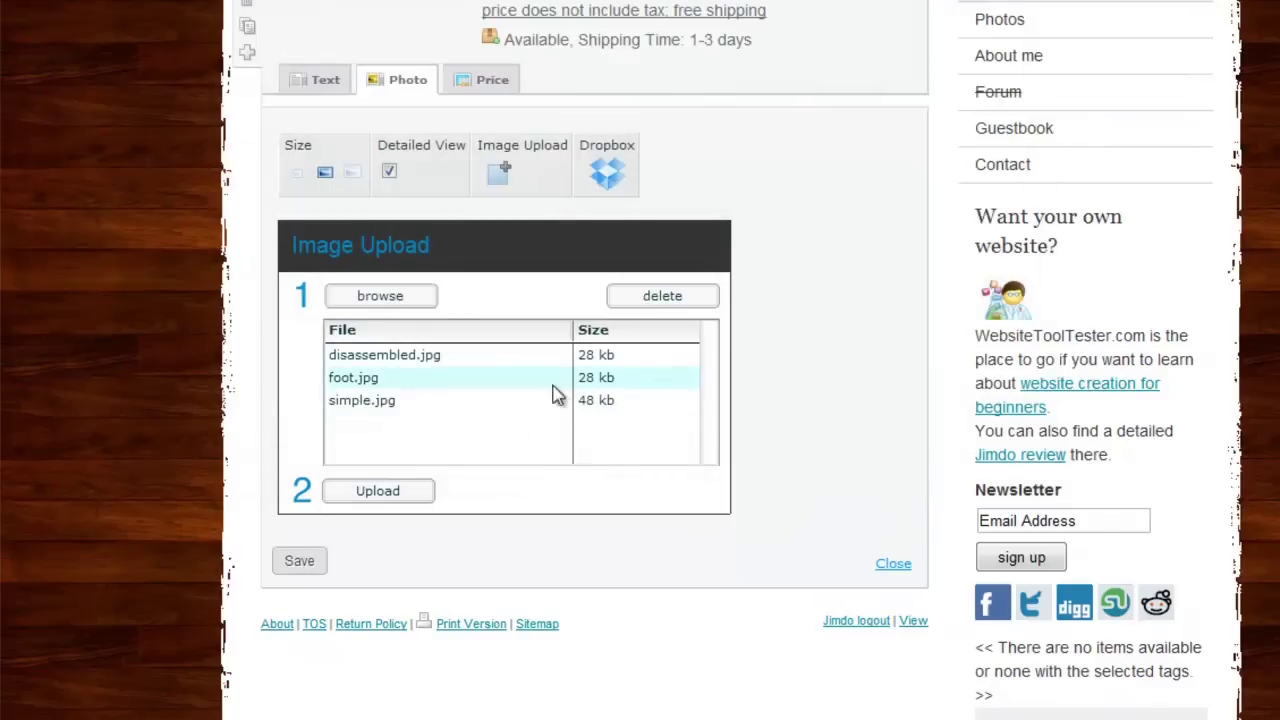
left_click(390, 490)
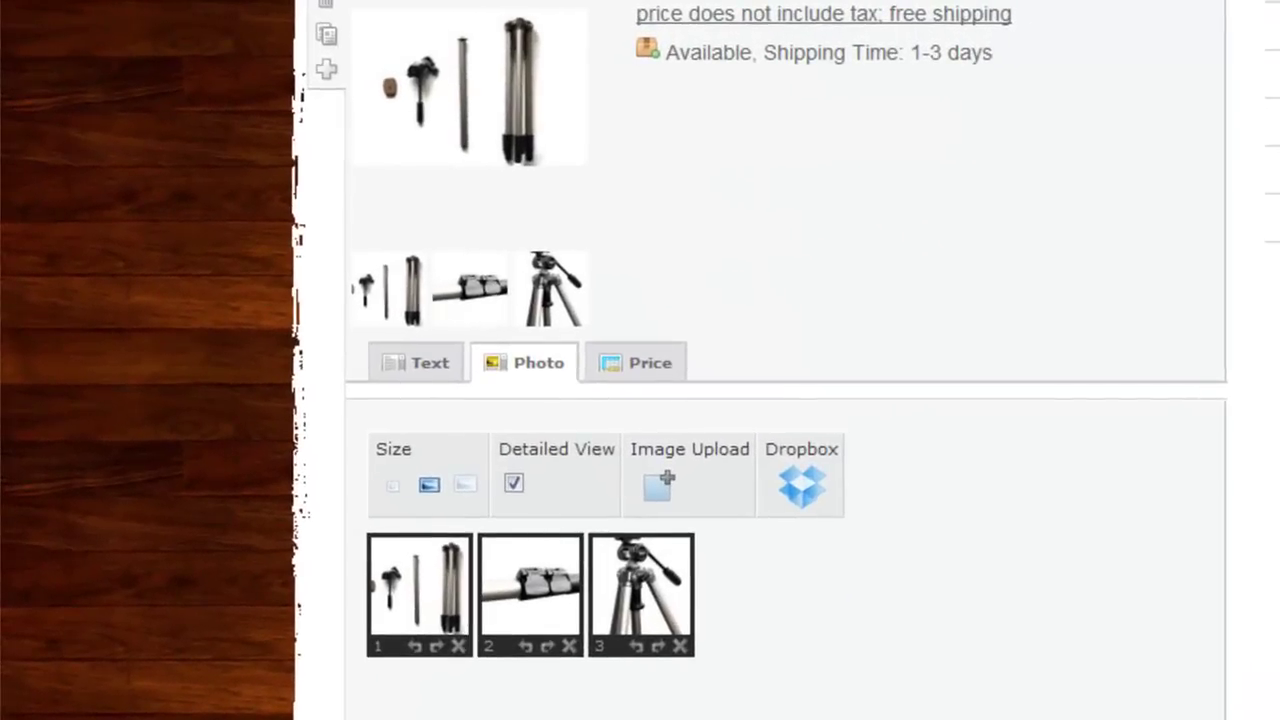
Move the photo of the standing tripod to first place, save, and reopen the item for editing
left_click_drag(645, 567, 400, 577)
left_click(391, 612)
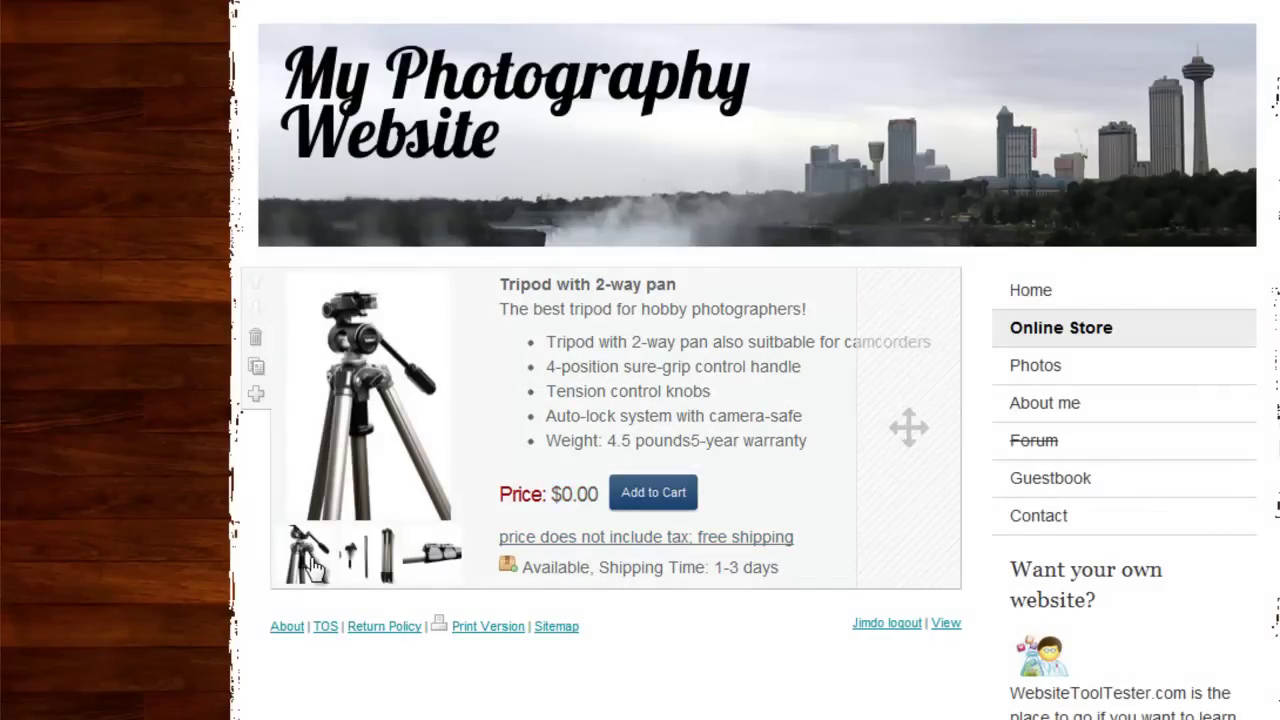
left_click(320, 560)
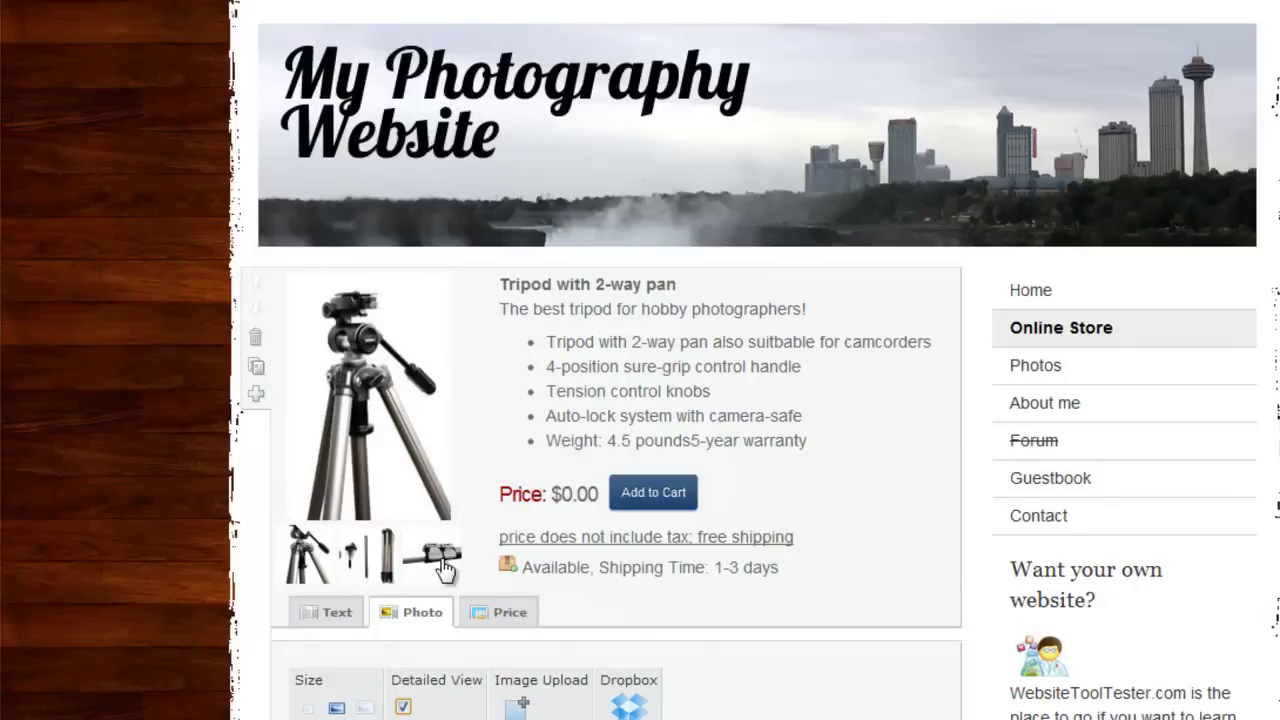
Set the tripod item's price to 79 and its quantity to 10
left_click(505, 613)
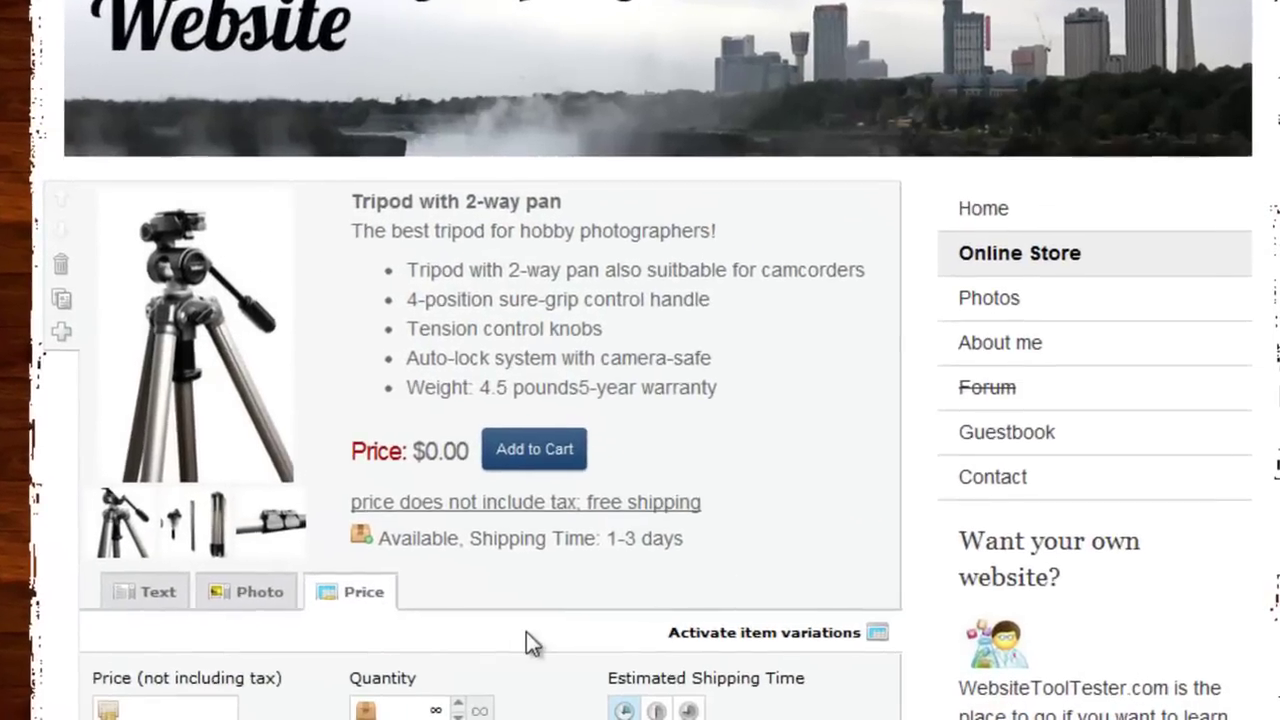
scroll(526, 632, "down", 4)
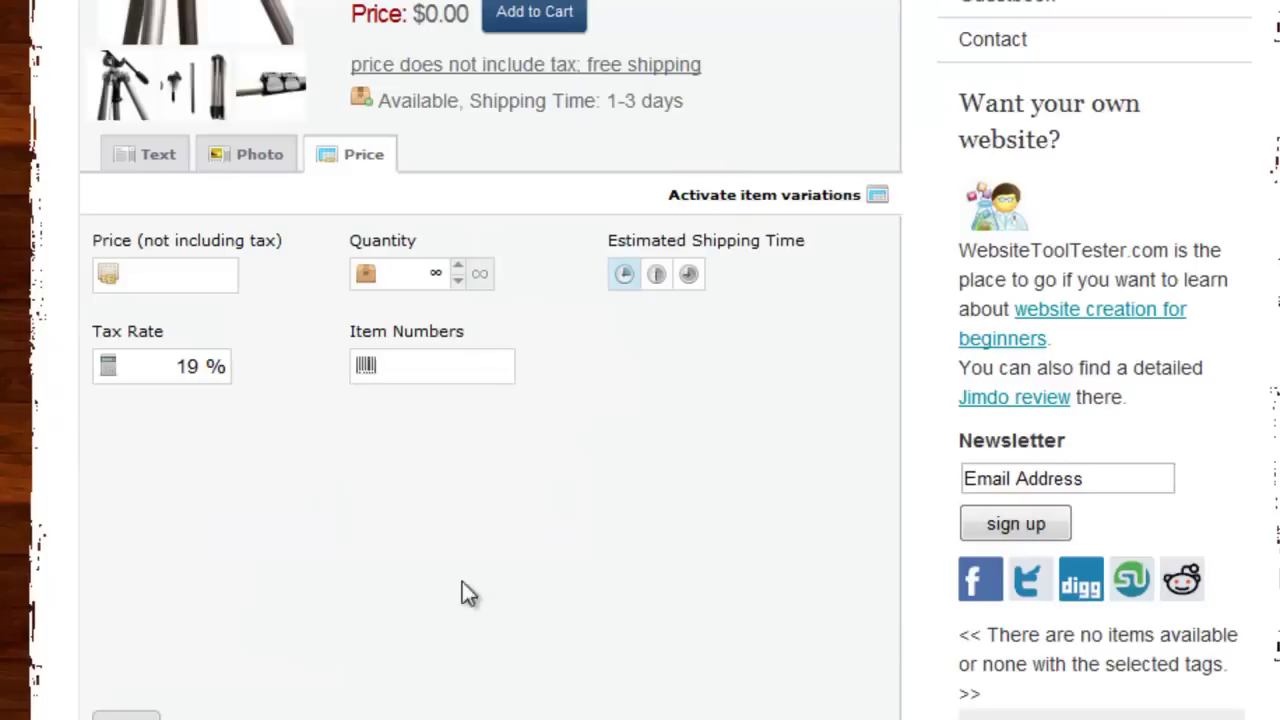
left_click(187, 275)
type("79")
left_click(505, 305)
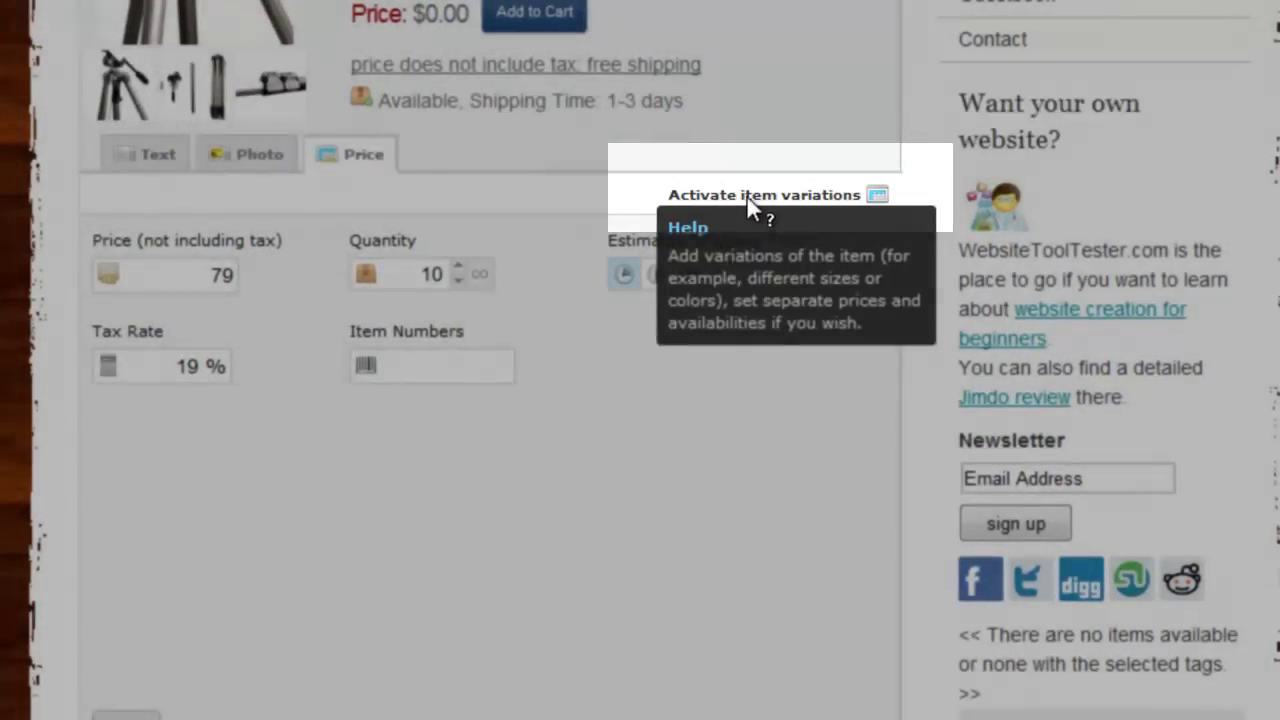
Activate item variations for the tripod and enter the variants blue, green and yellow
left_click(750, 197)
left_click(200, 265)
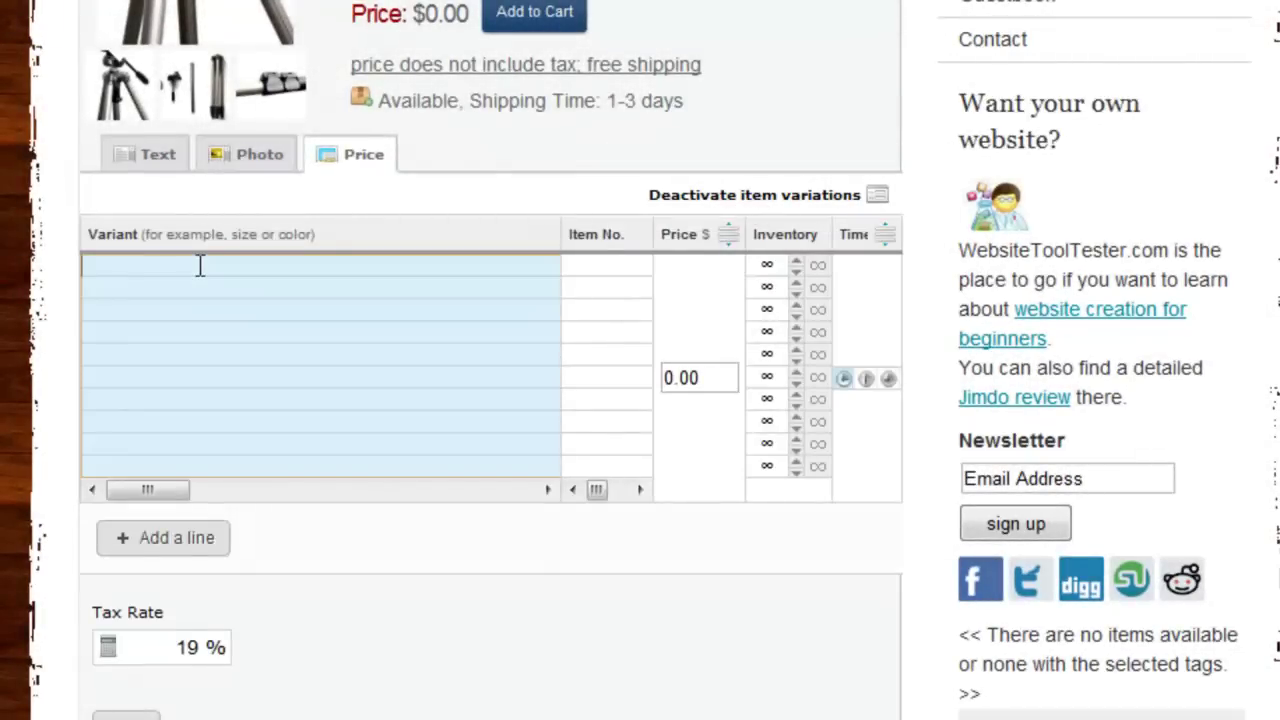
key("Tab")
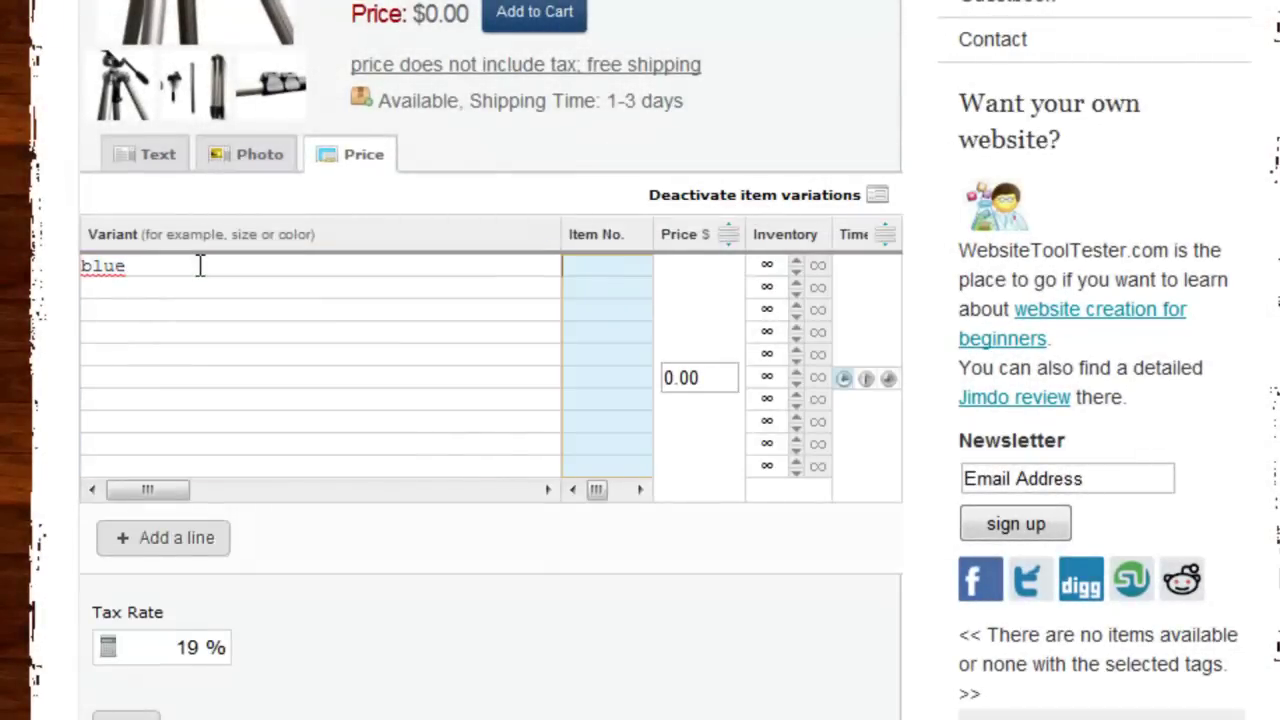
left_click(225, 295)
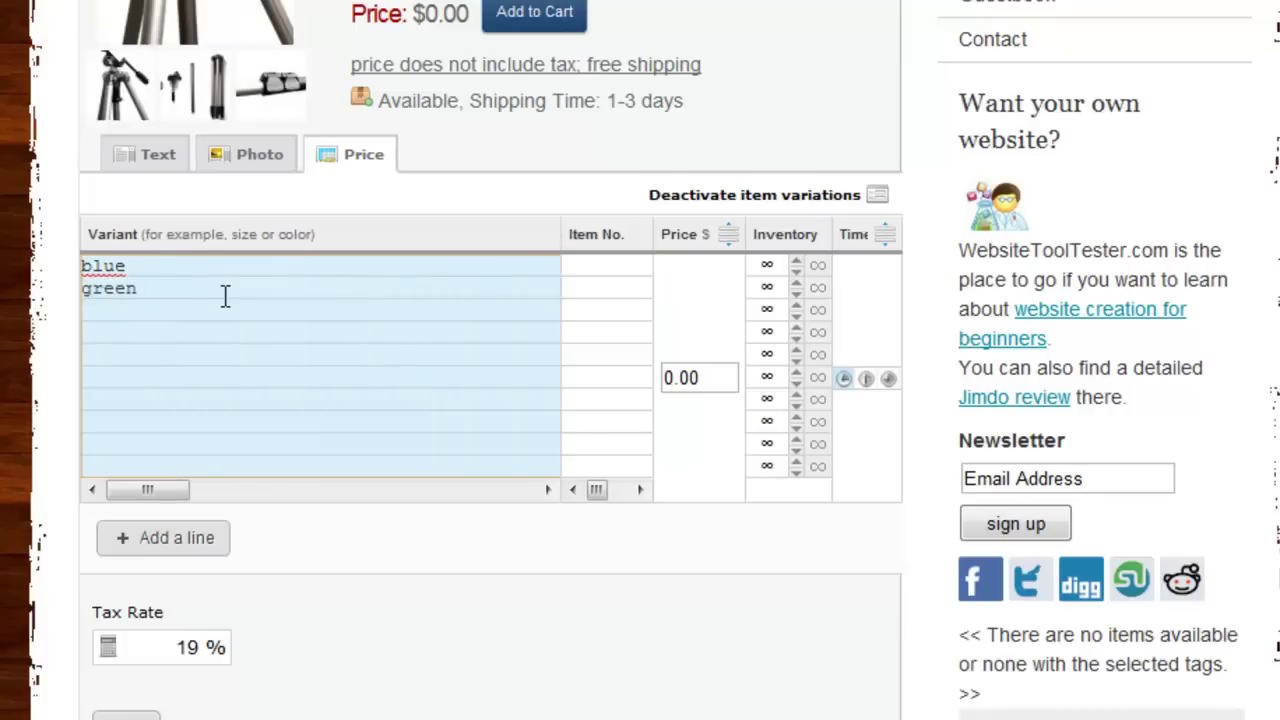
type("green")
key("Return")
Set the shared price of the tripod's variants to 79 and save the item
left_click(693, 379)
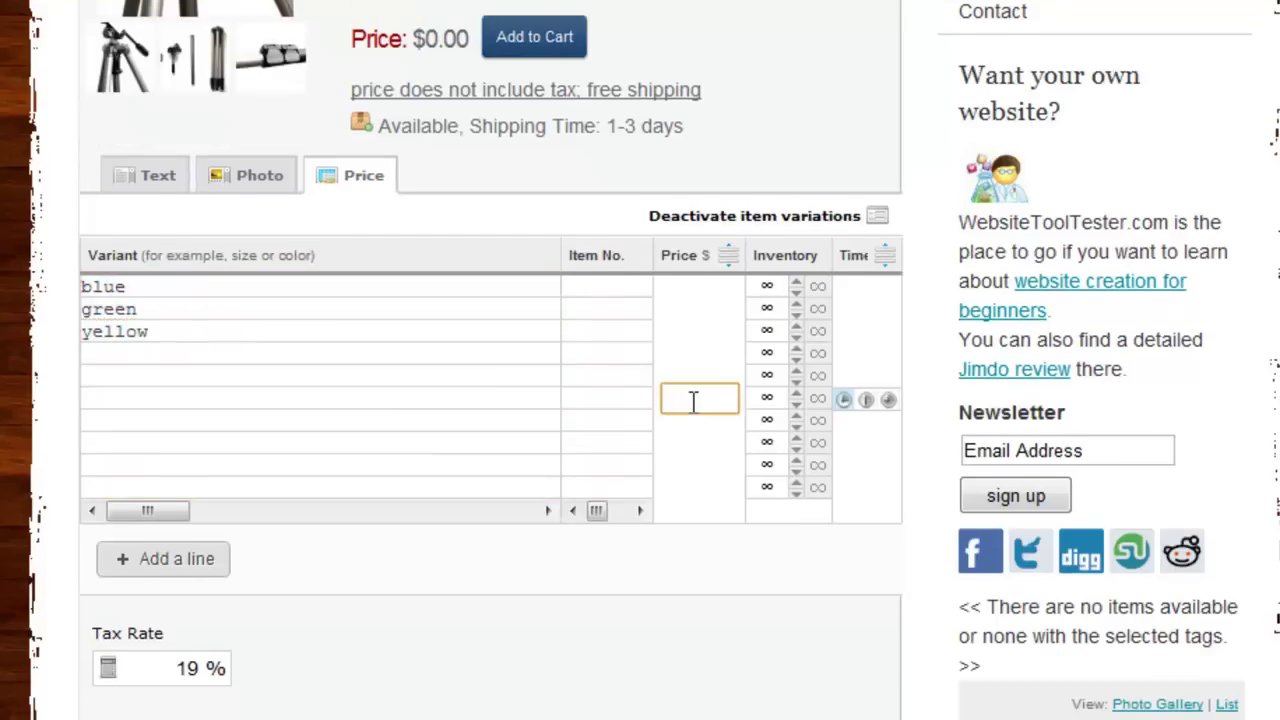
type("79")
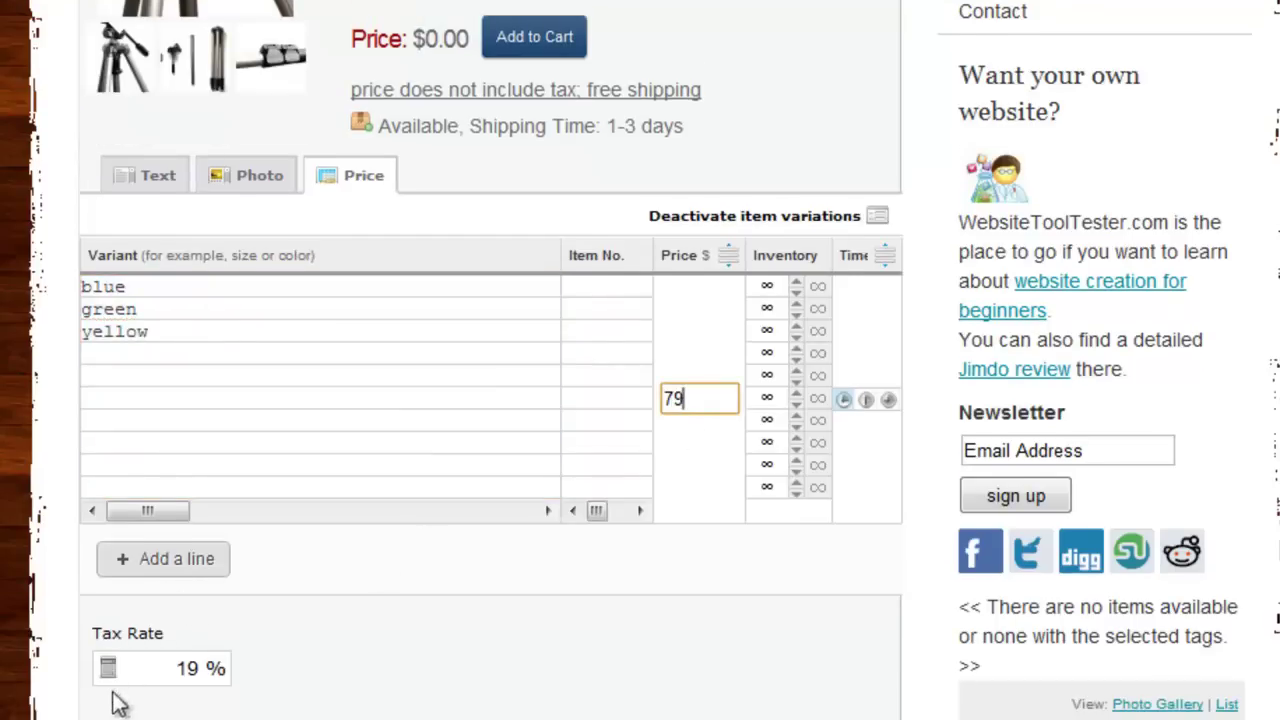
left_click(323, 709)
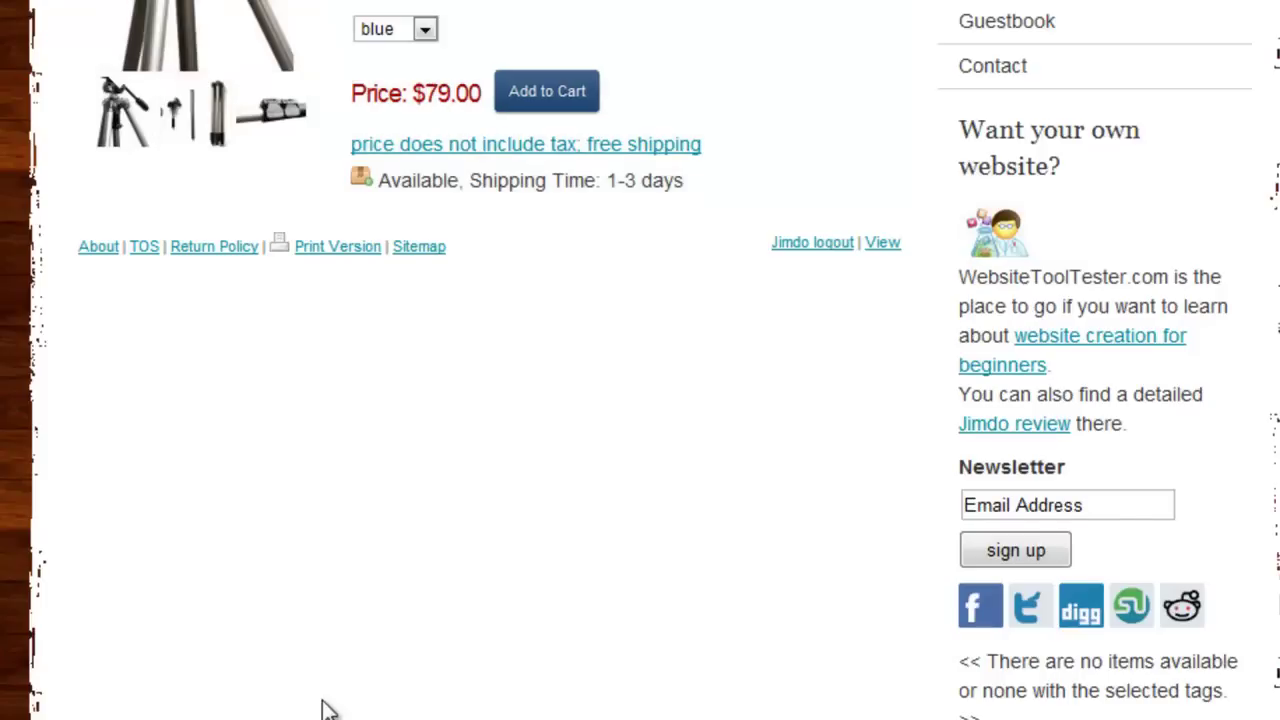
scroll(323, 709, "up", 4)
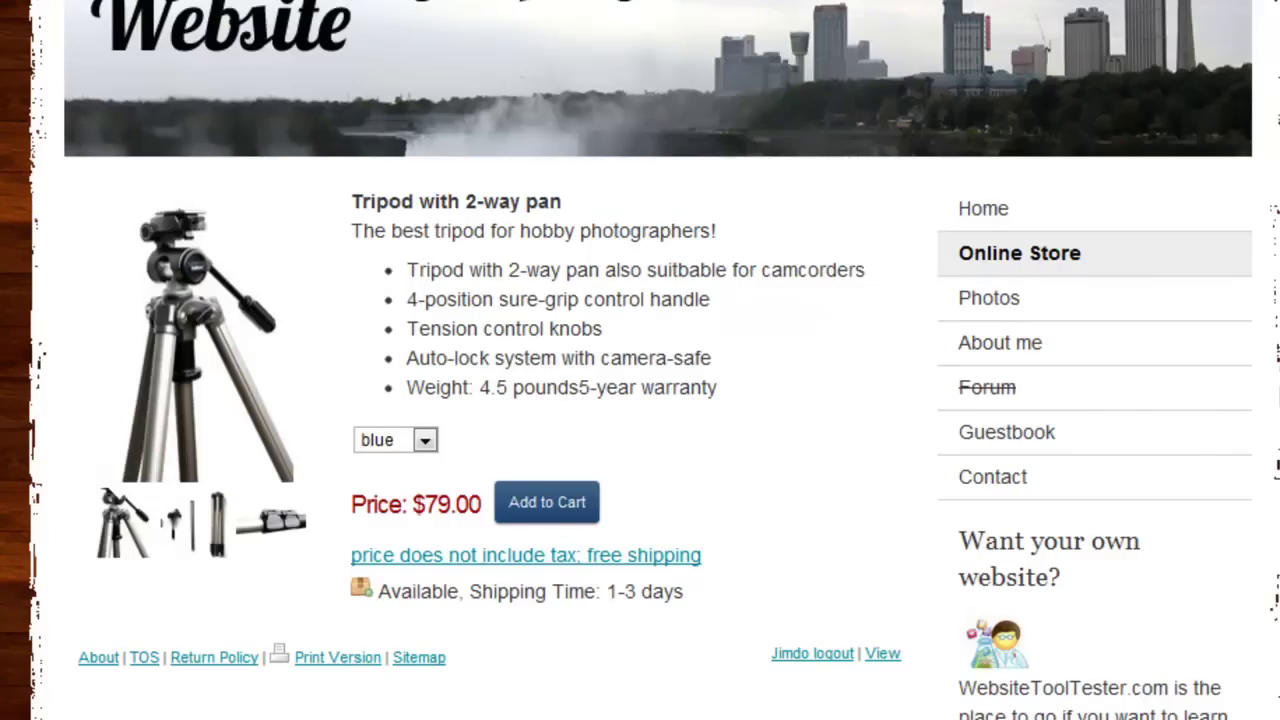
Review the display settings of the store catalog in the Home page's sidebar and save them
left_click(1020, 214)
scroll(980, 380, "down", 10)
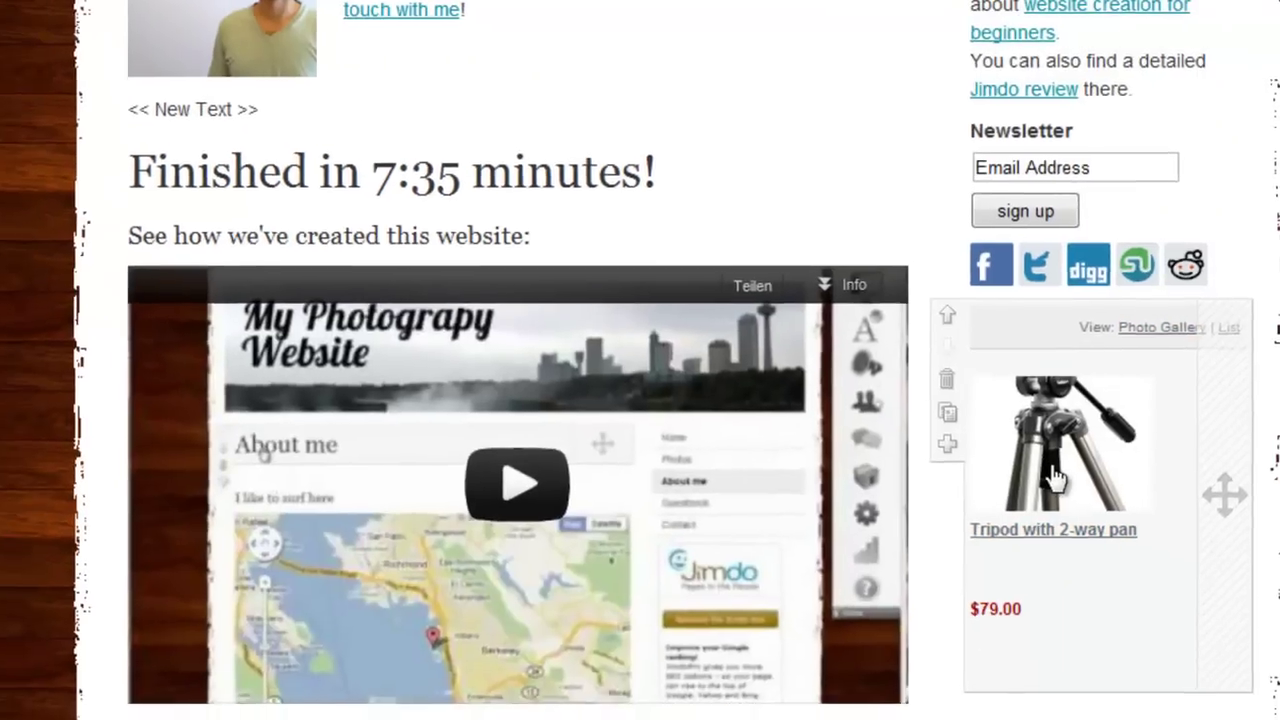
left_click(1055, 478)
scroll(1100, 480, "down", 4)
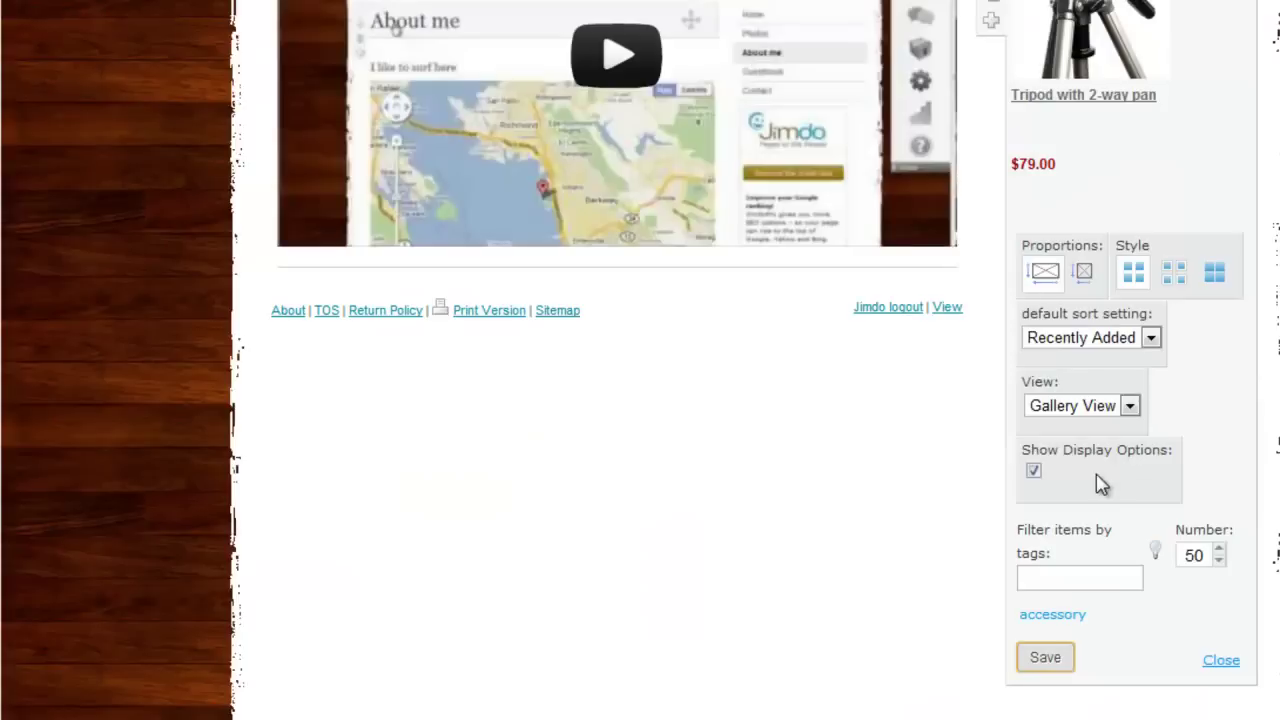
left_click(1060, 656)
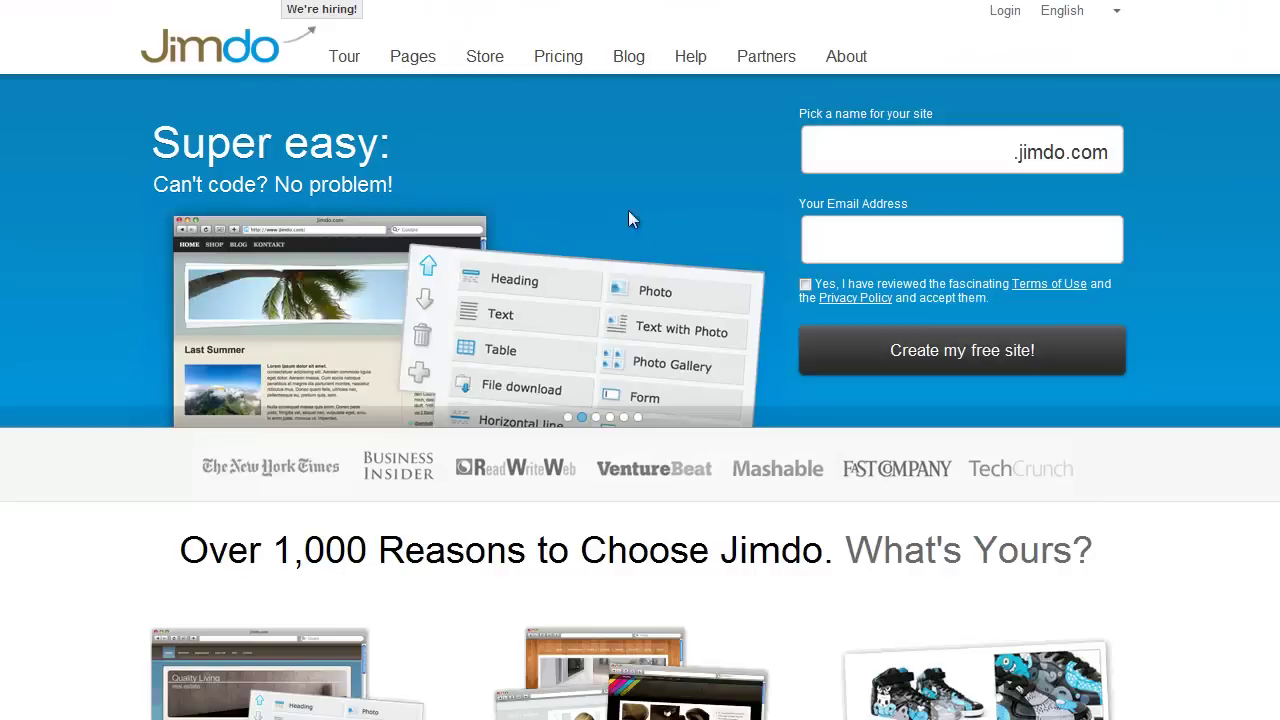
Examine Jimdo's public Store page, from product presentation, payments and advanced functions through to the comparison of the Business, Pro and Free plans
left_click(484, 60)
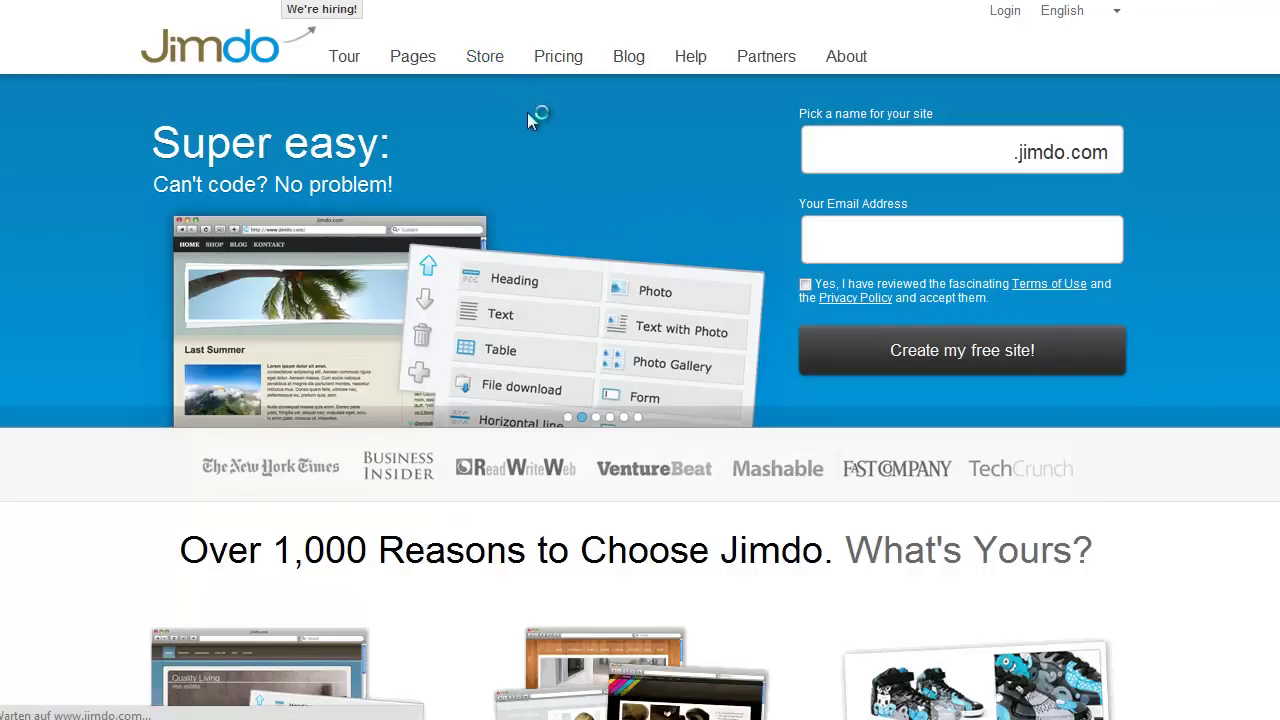
scroll(640, 400, "down", 5)
scroll(640, 400, "down", 3)
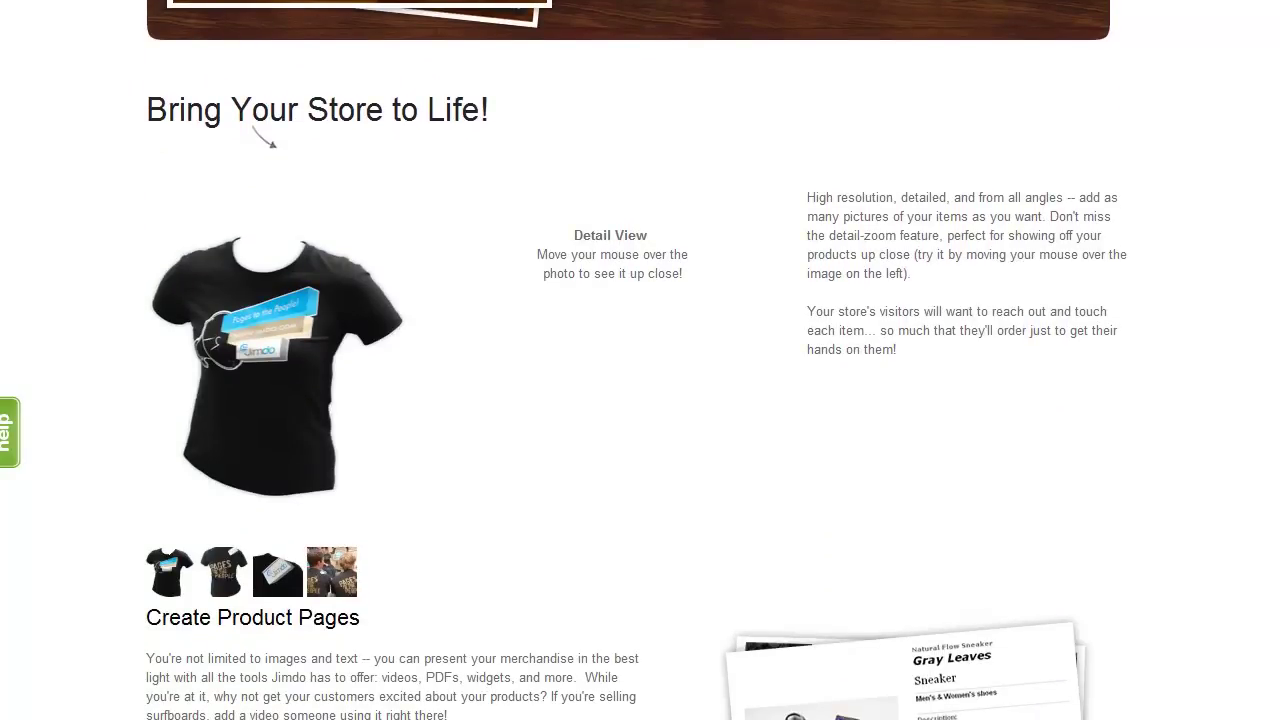
scroll(640, 400, "down", 5)
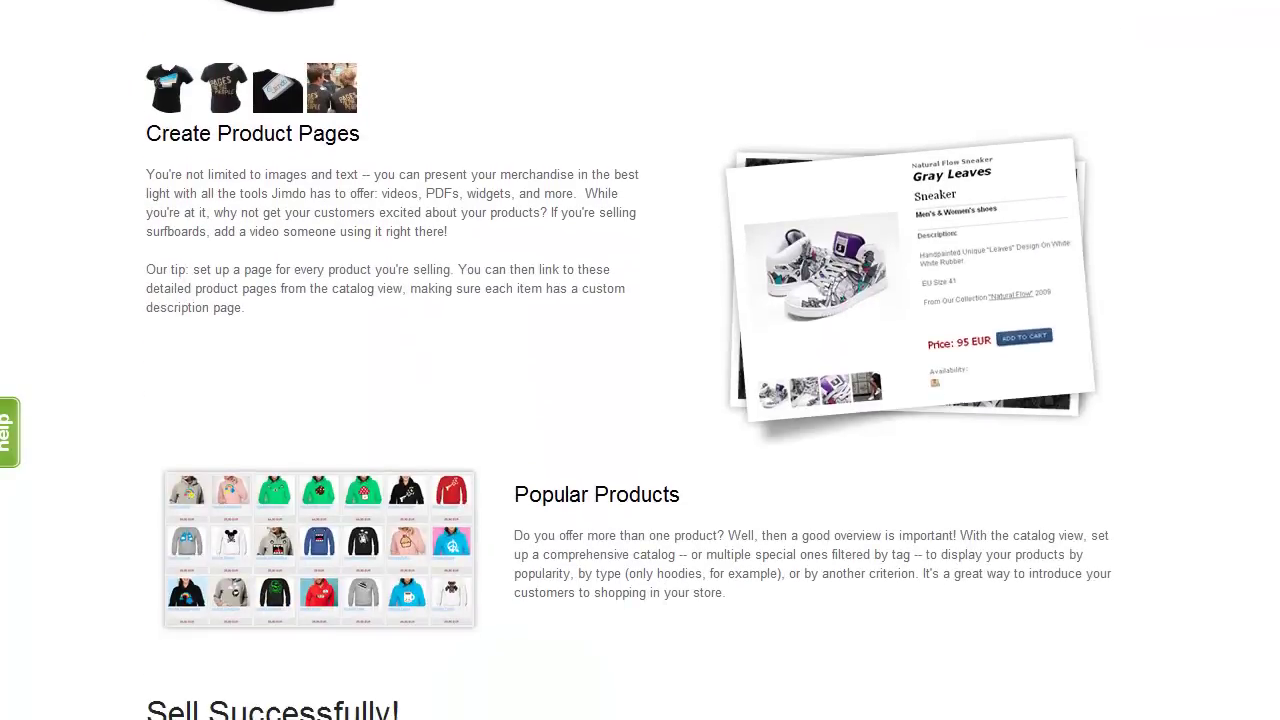
scroll(640, 400, "down", 3)
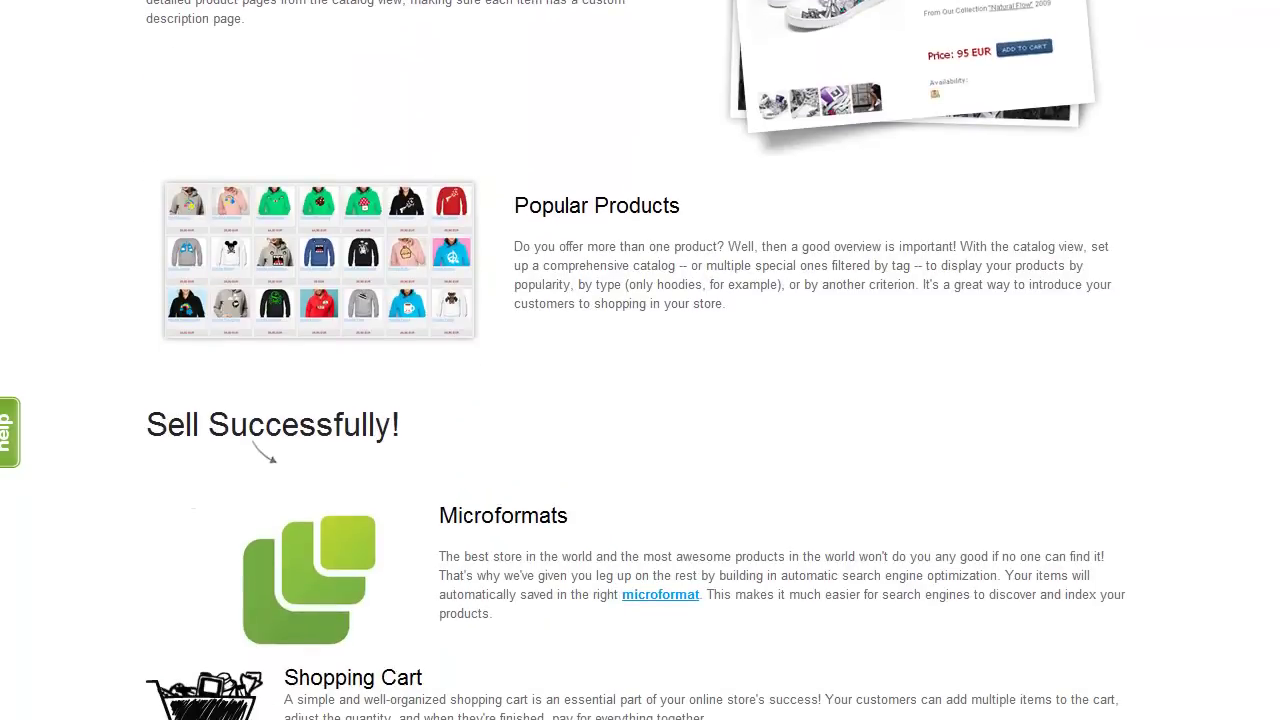
scroll(640, 400, "down", 3)
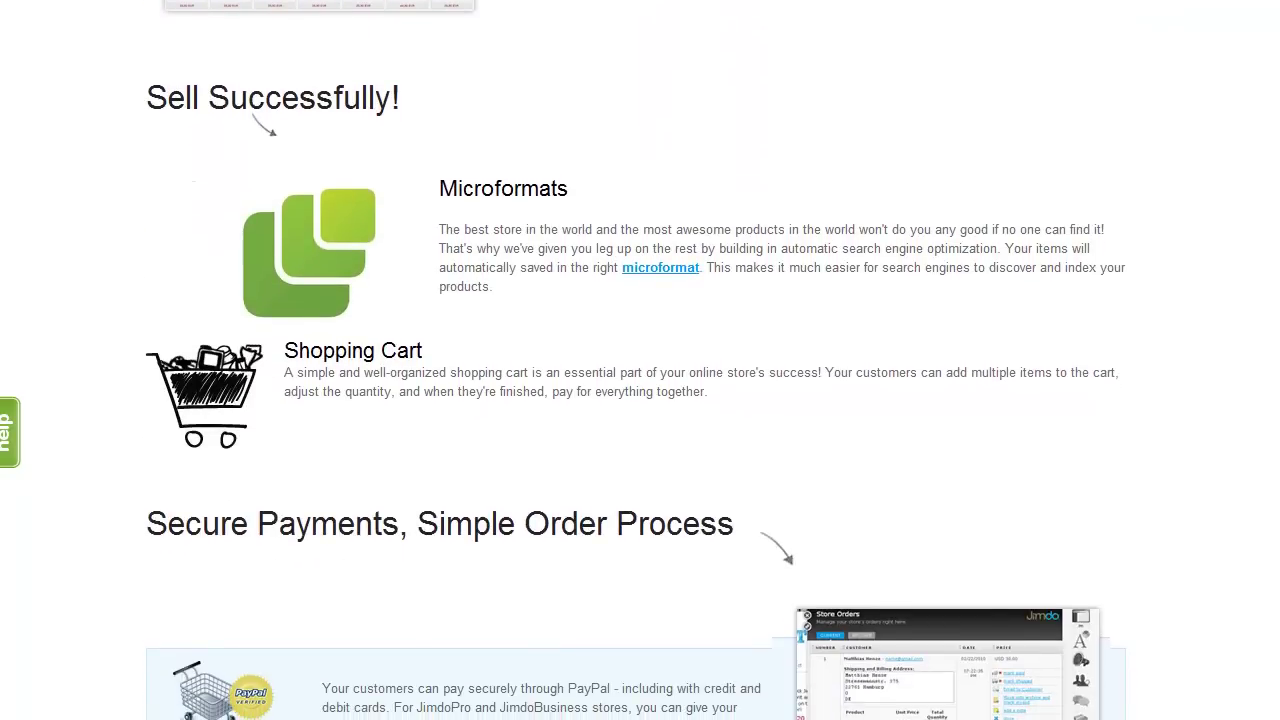
scroll(640, 400, "down", 5)
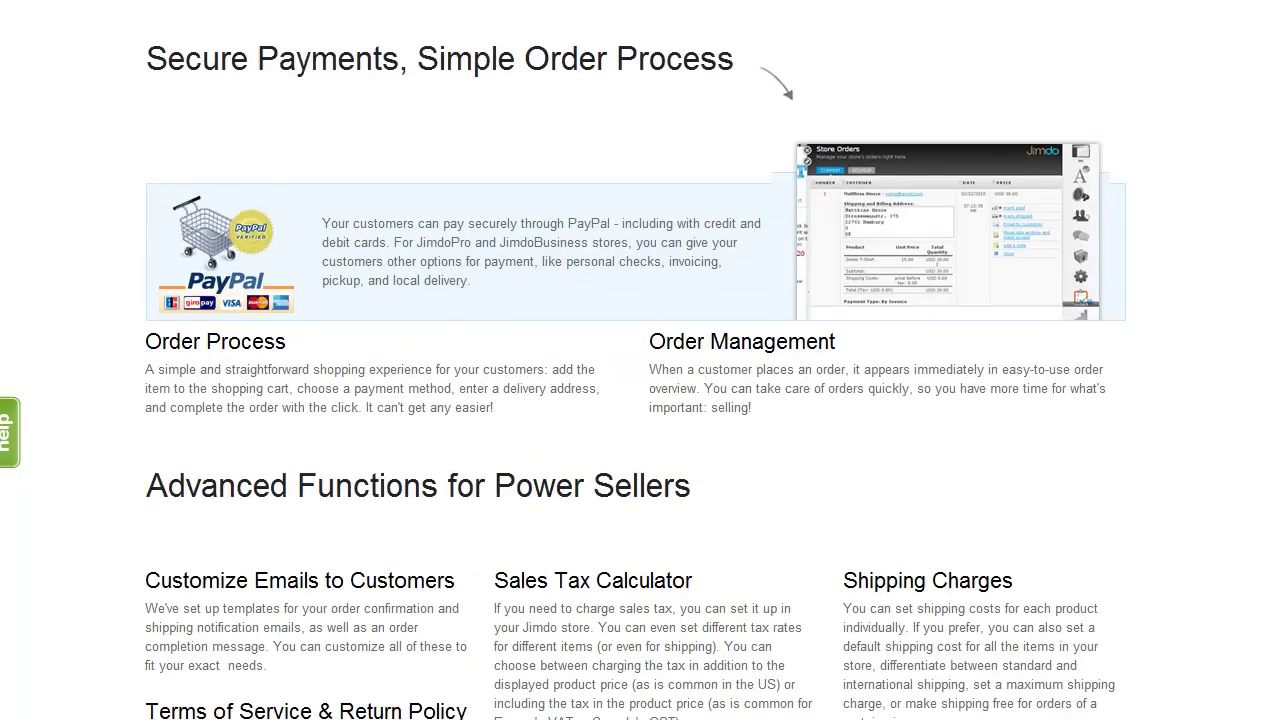
scroll(640, 400, "down", 7)
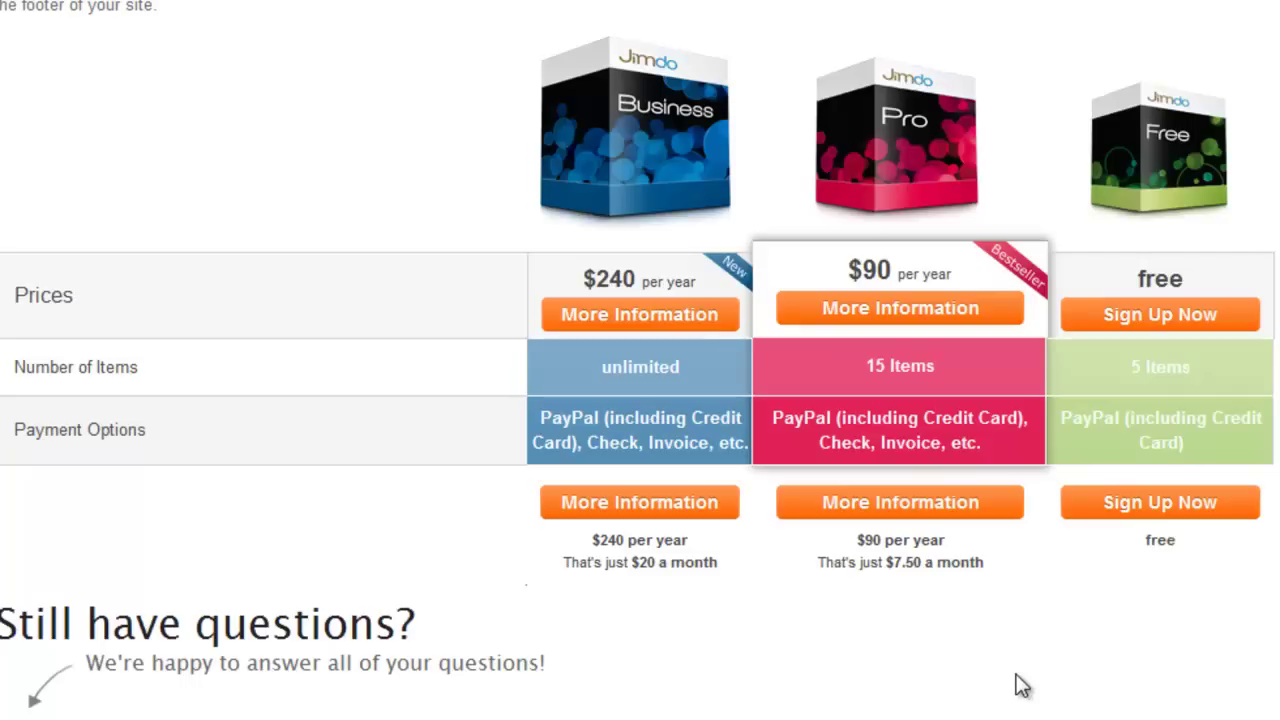
Choose the Free plan from the plan comparison and open its sign-up form for a new site
left_click(1180, 510)
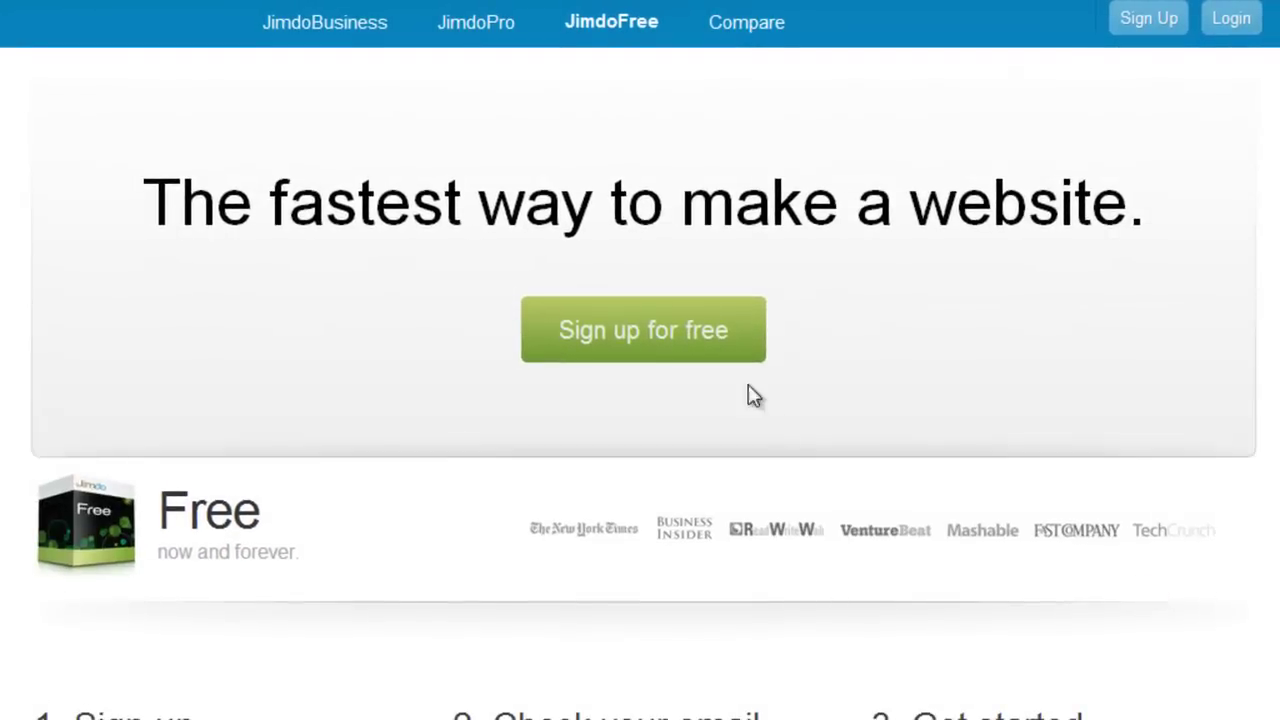
left_click(650, 330)
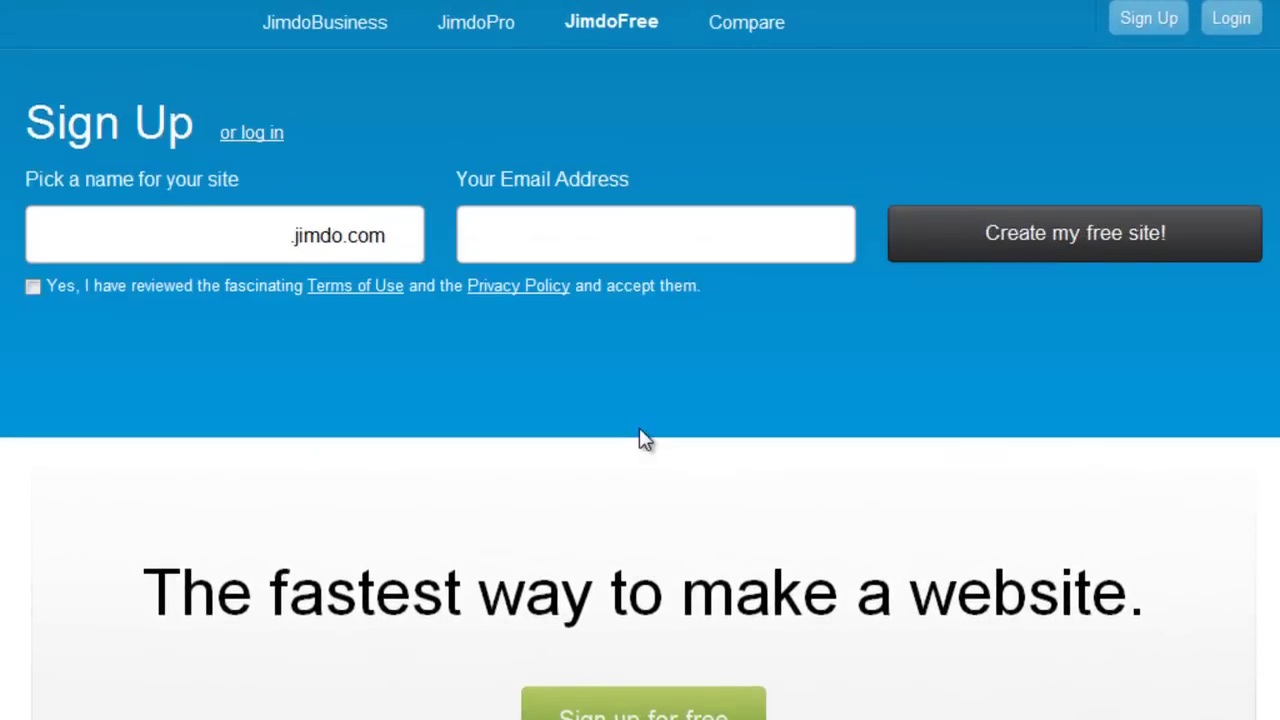